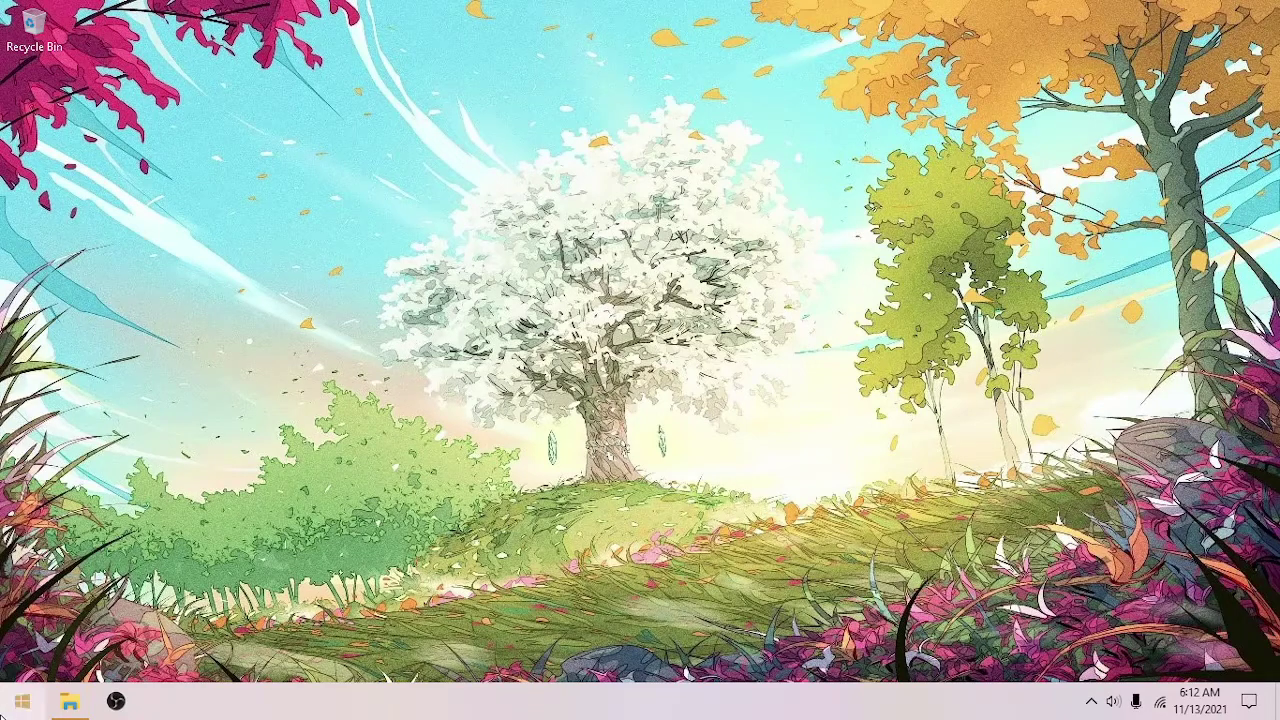
Step: Open Windows Search and pin SMPlayer and Word from the top apps to the taskbar
right_click(22, 702)
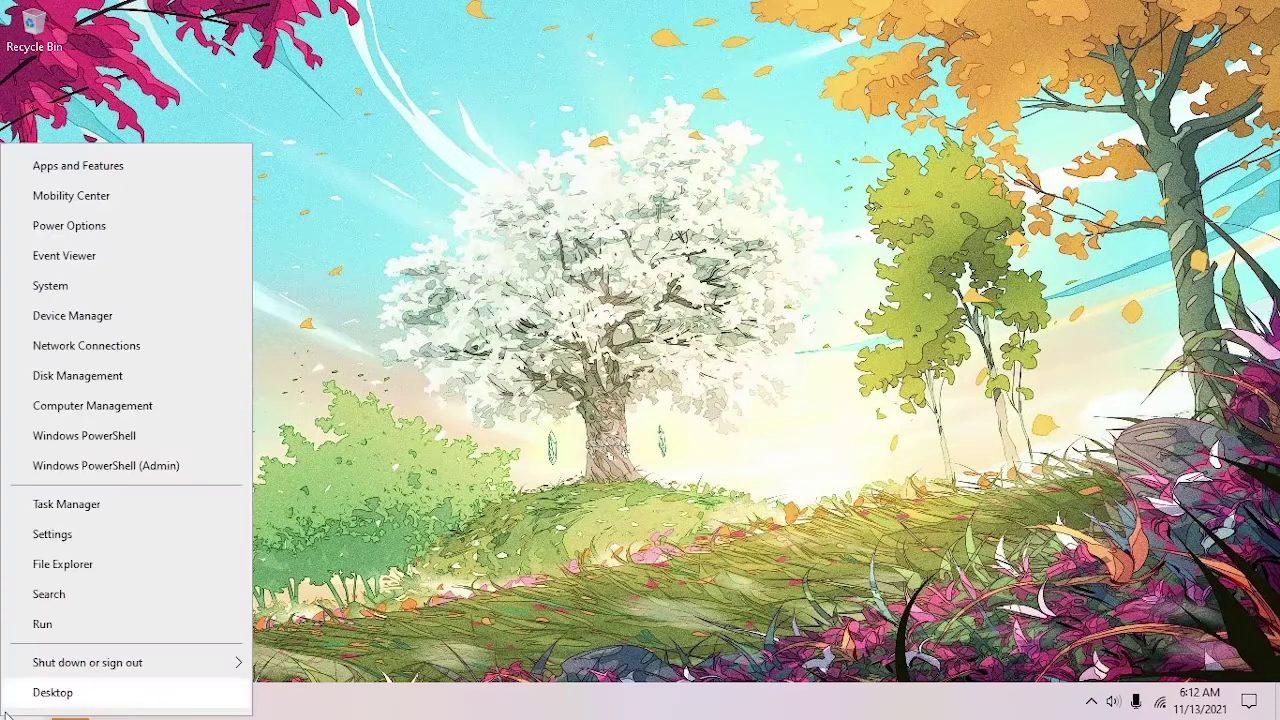
click(88, 601)
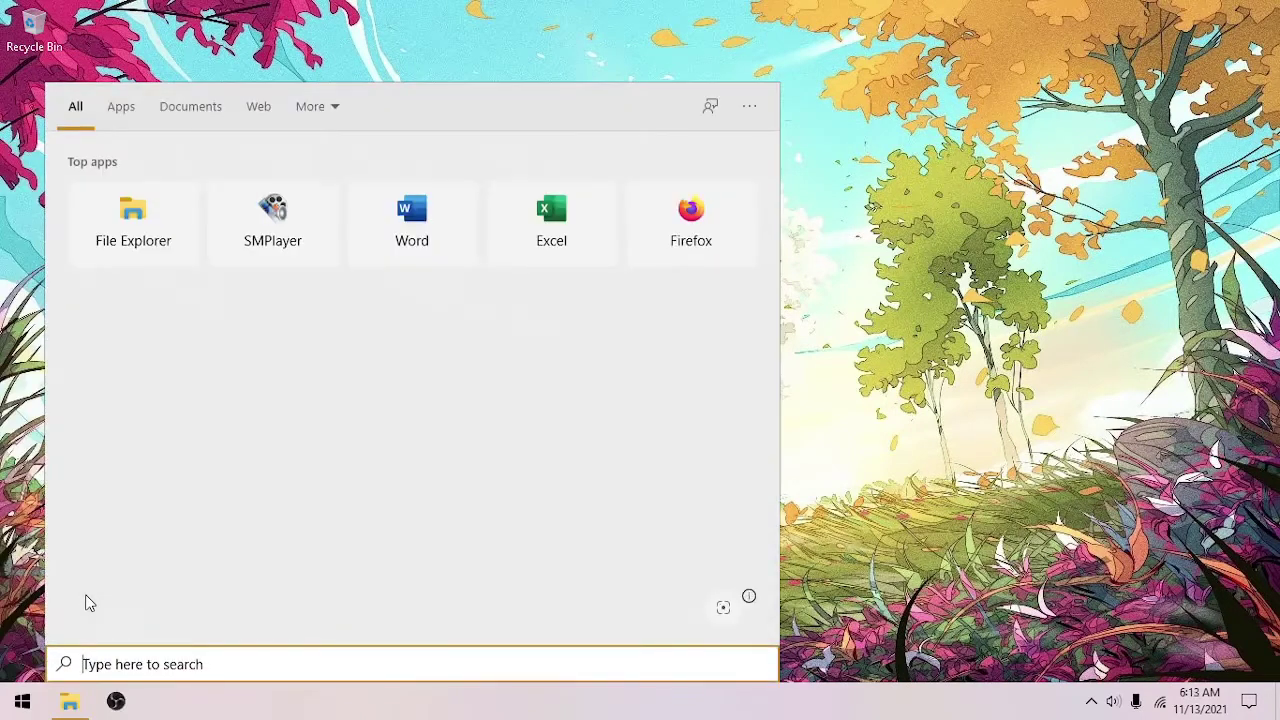
right_click(274, 204)
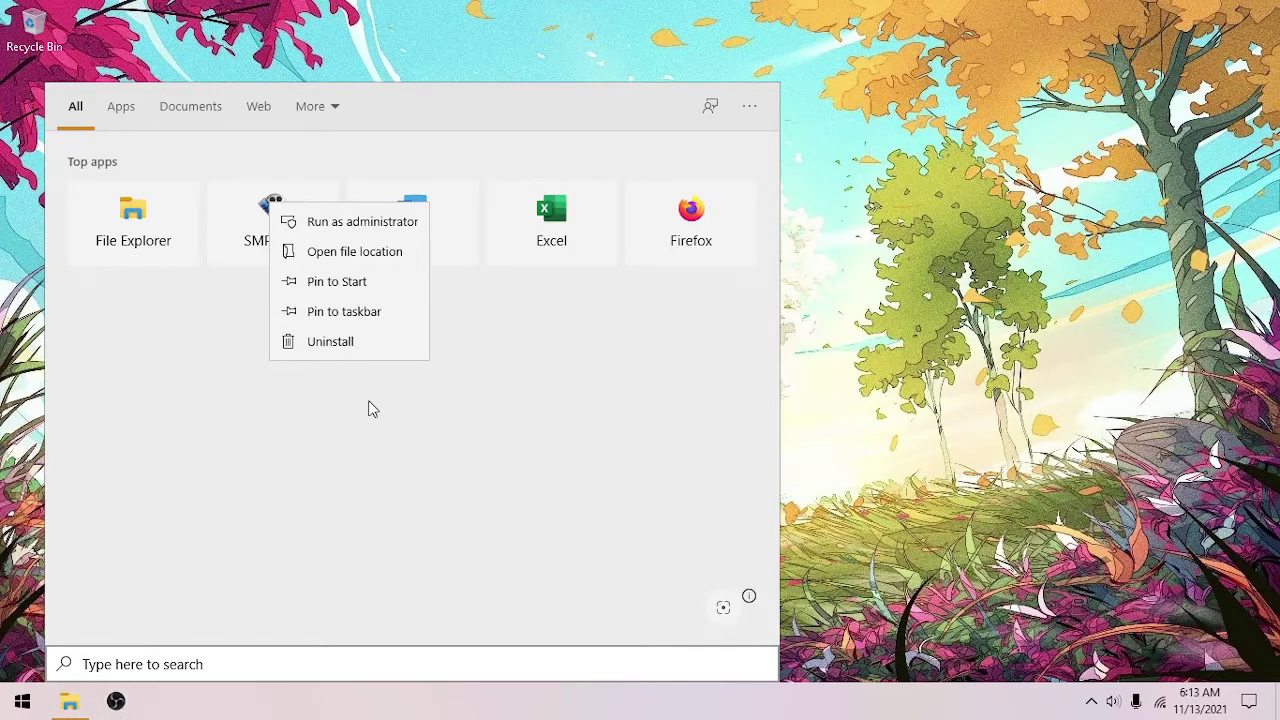
click(344, 311)
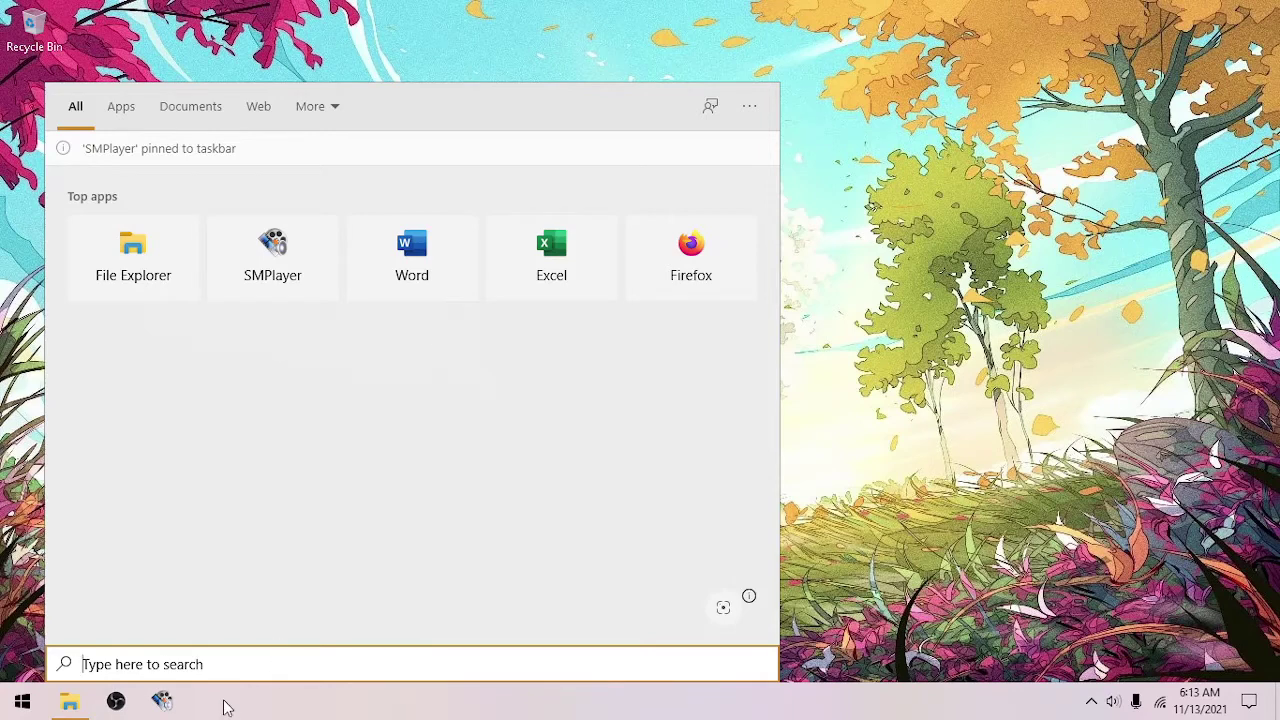
right_click(421, 250)
click(466, 358)
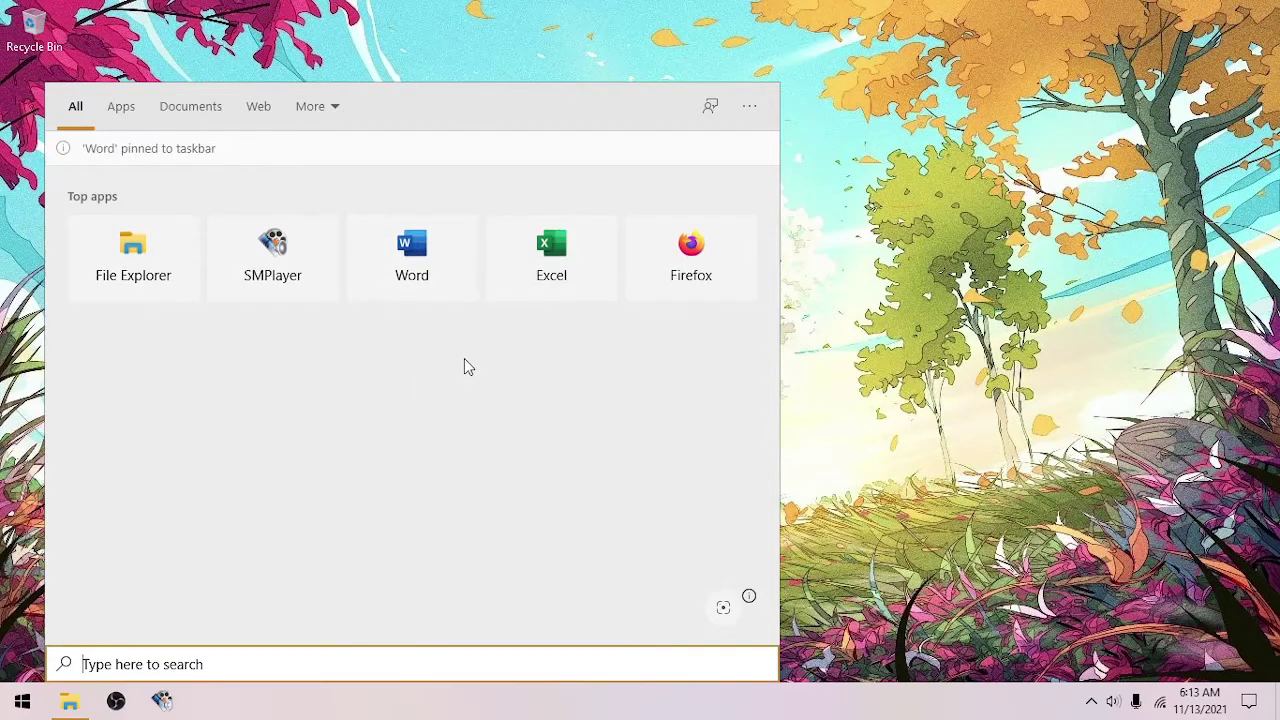
Step: Pin Excel and Firefox from the top apps to the taskbar
right_click(570, 253)
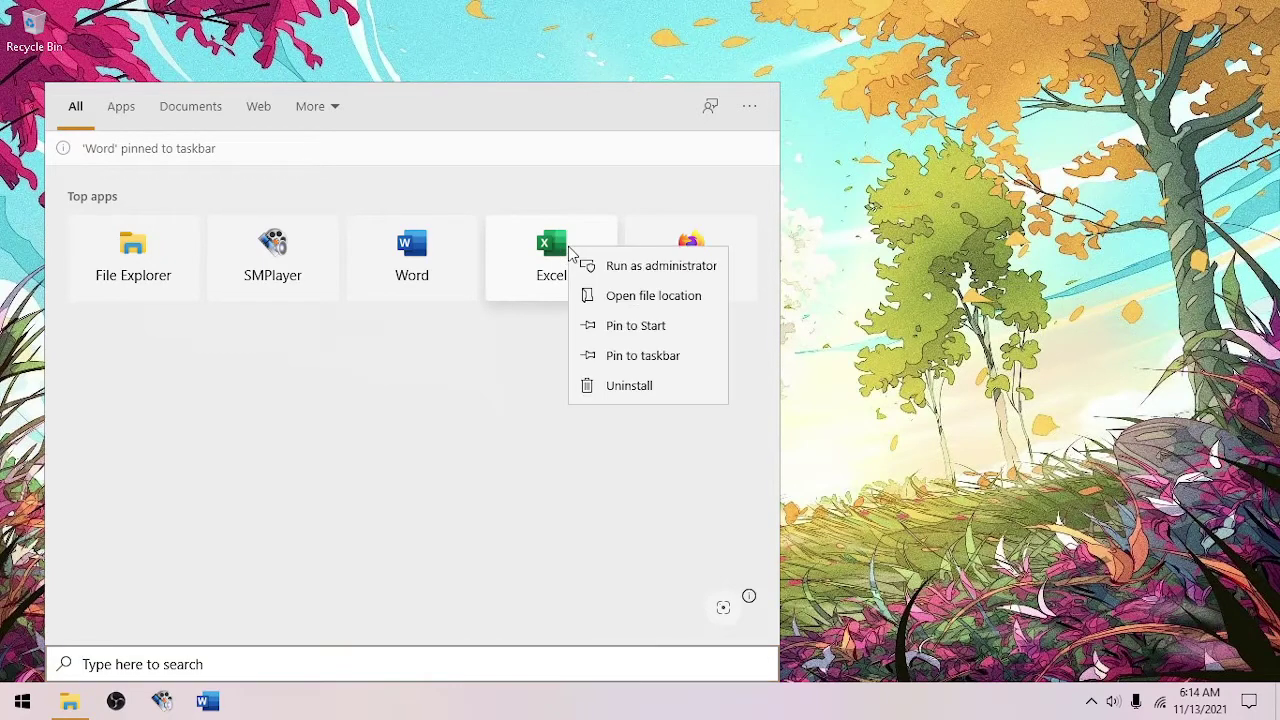
click(628, 356)
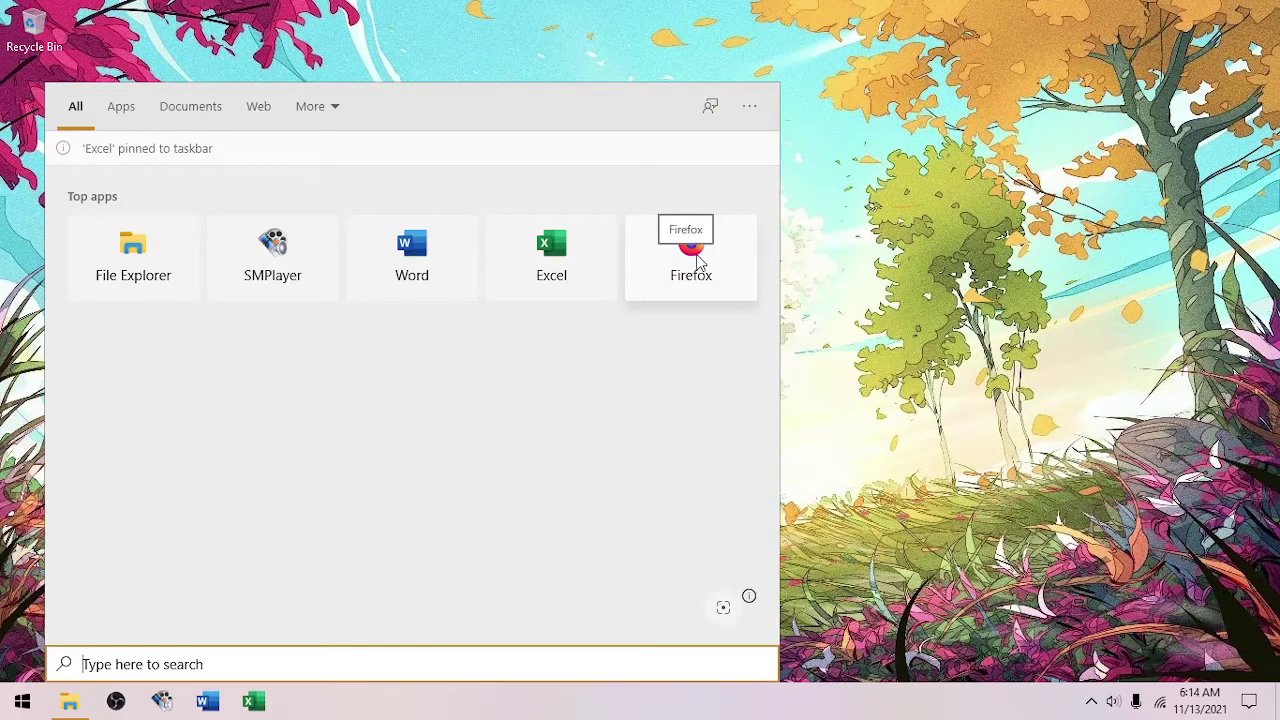
right_click(699, 262)
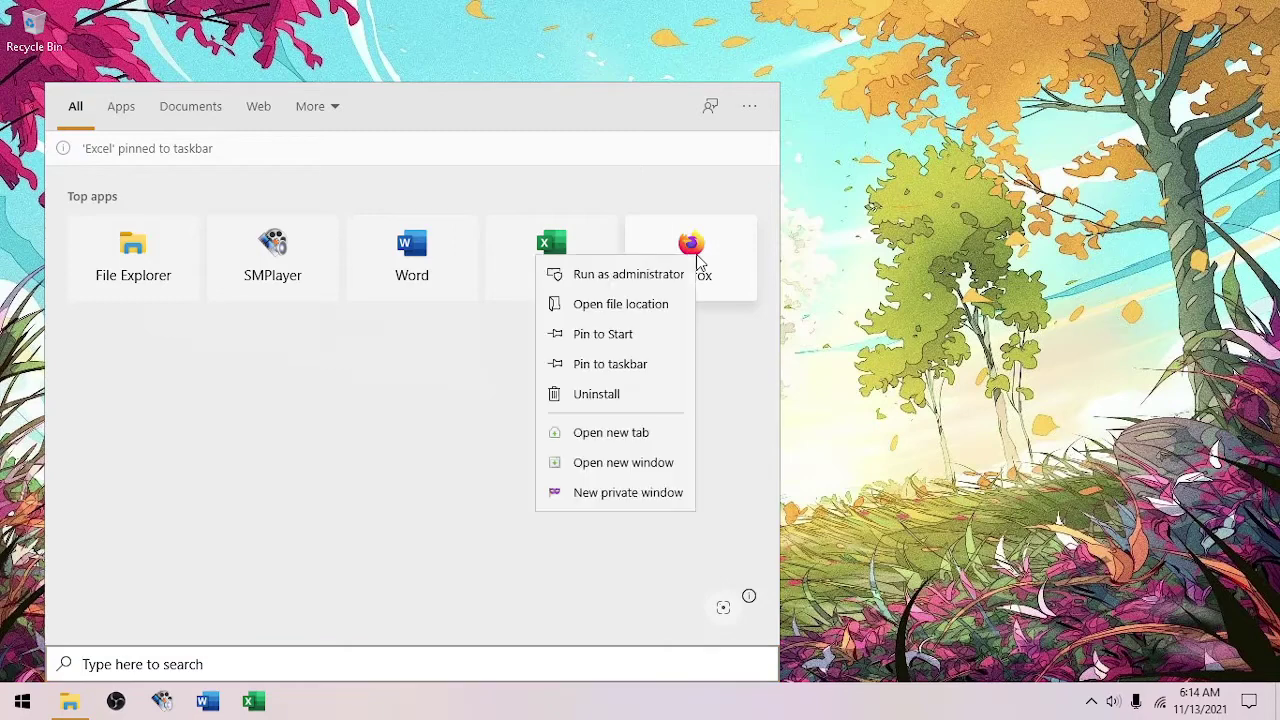
click(641, 362)
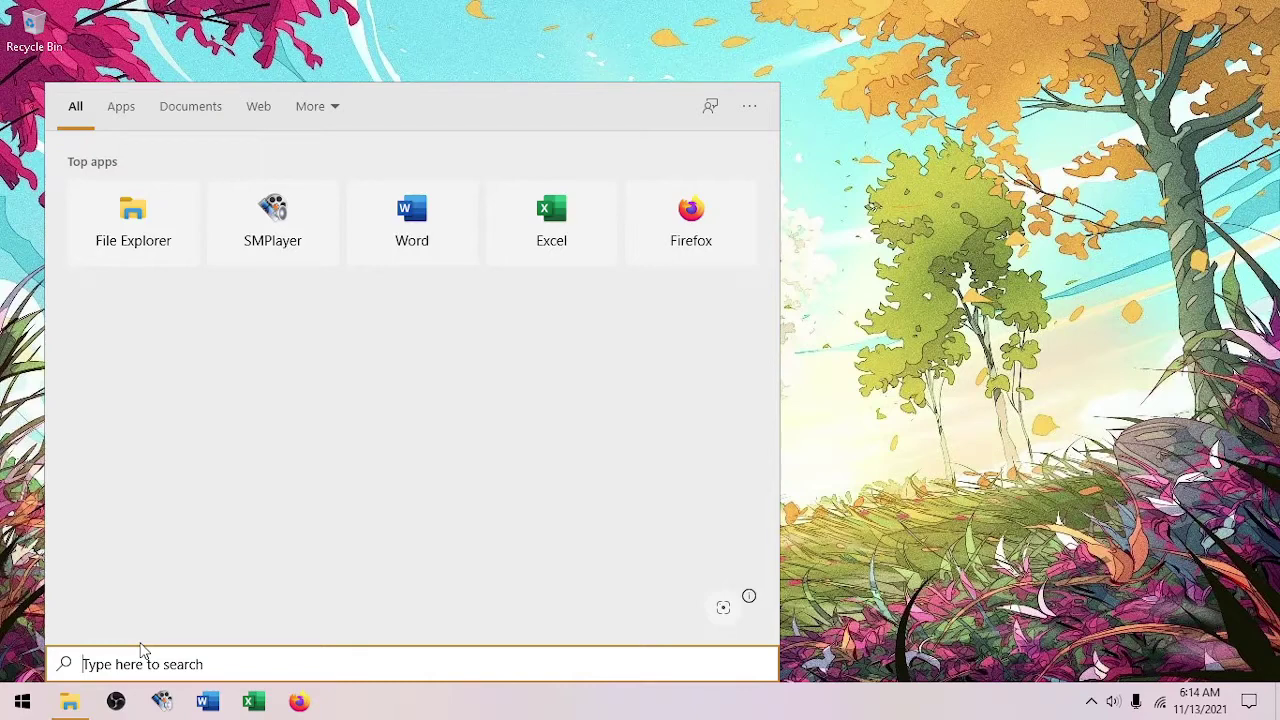
Step: Search for "pow" and pin the PowerPoint app to the taskbar
text(pow)
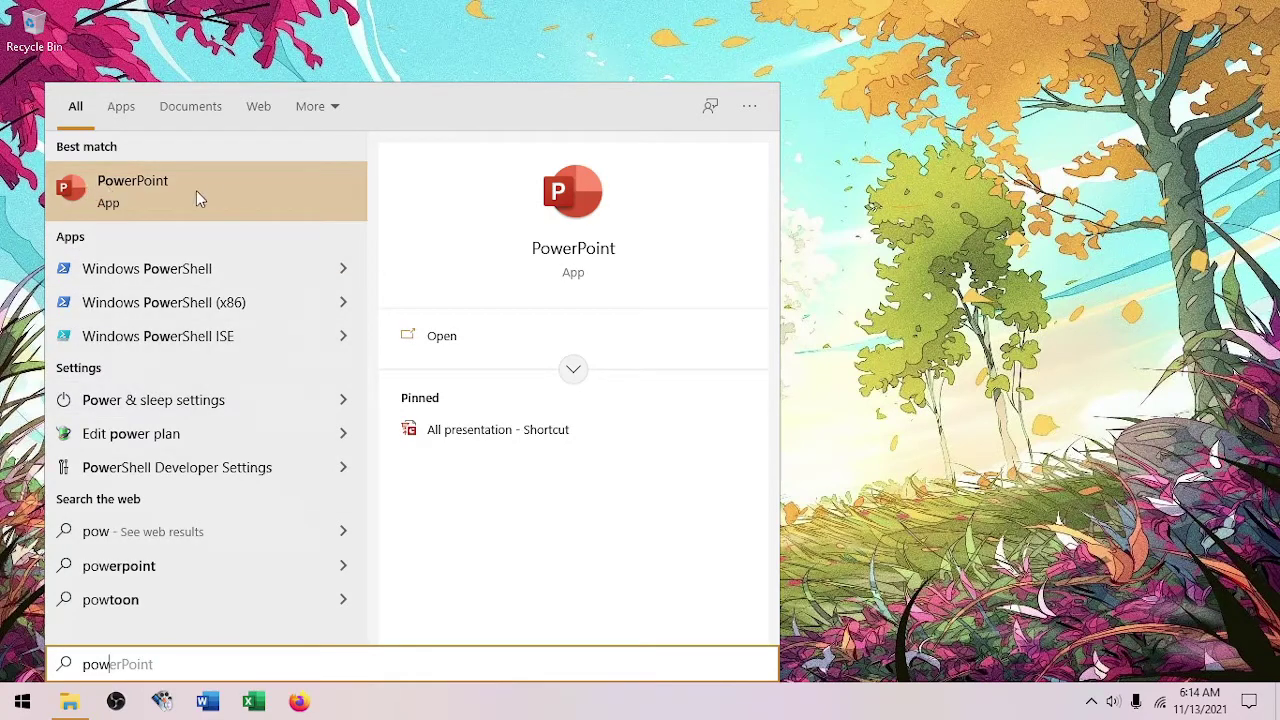
right_click(163, 200)
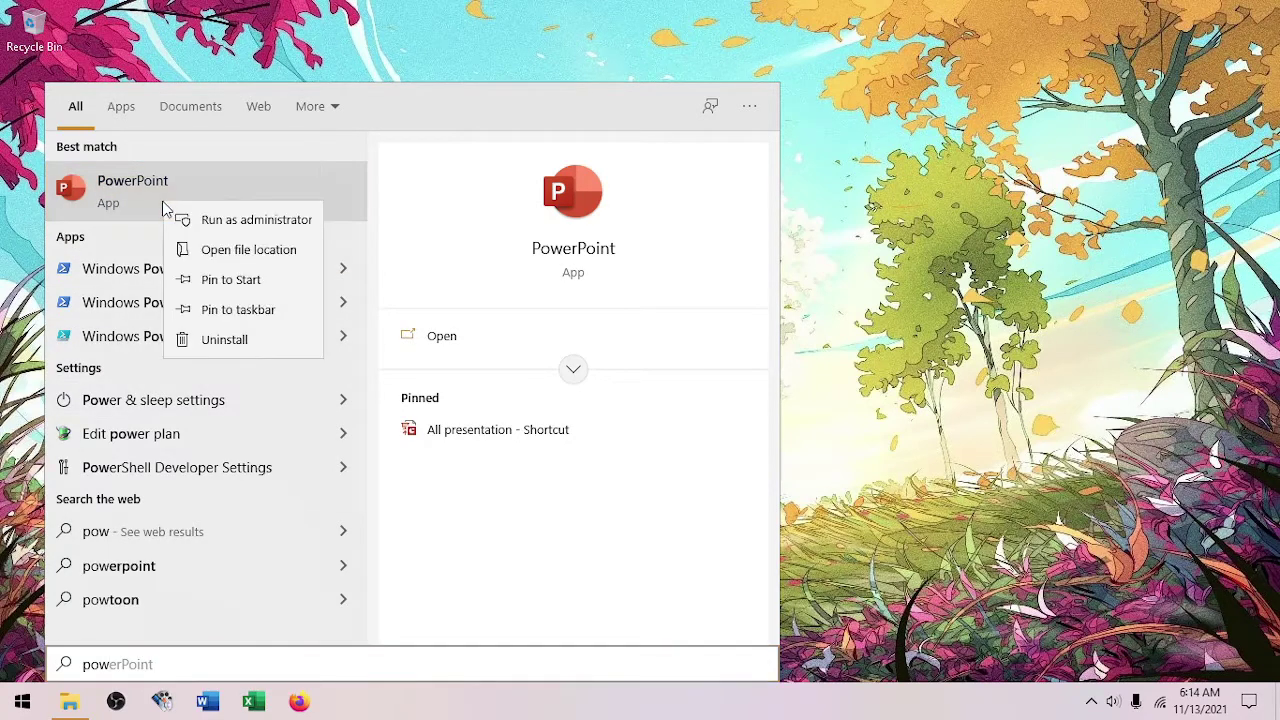
click(259, 312)
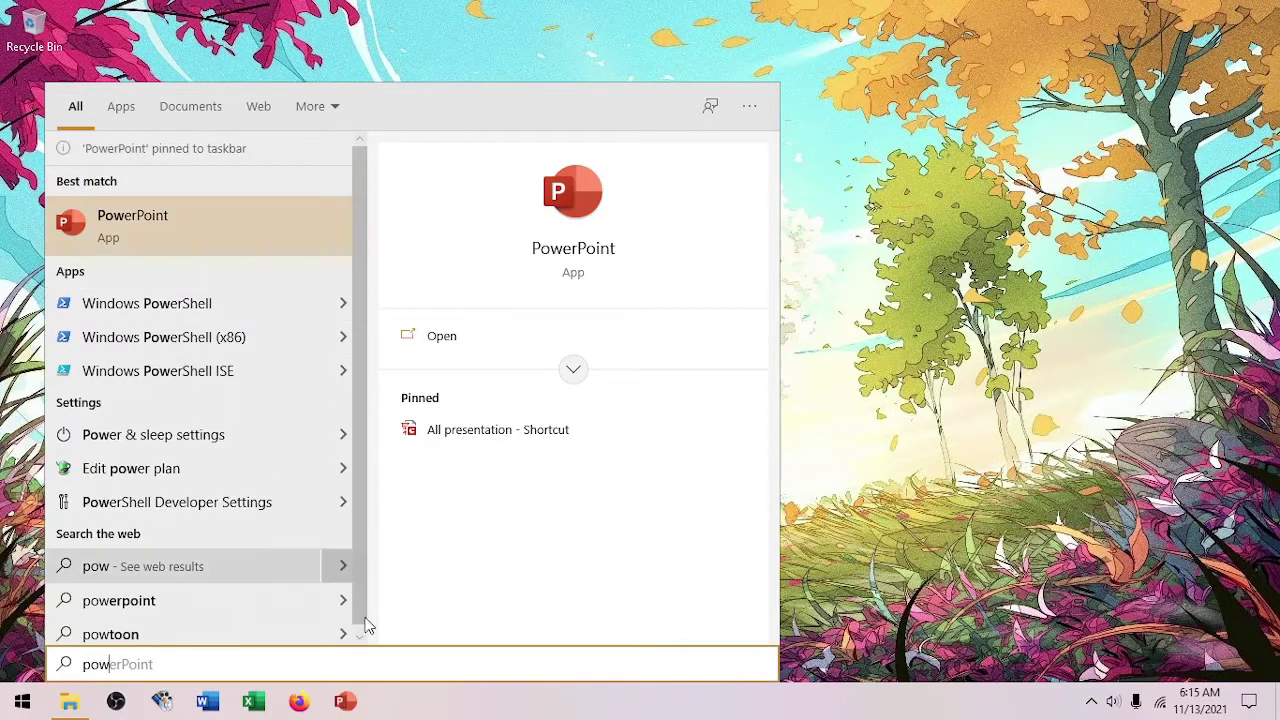
Step: Search for "pa", pin the Paint 3D app to the taskbar, and close the search
click(148, 663)
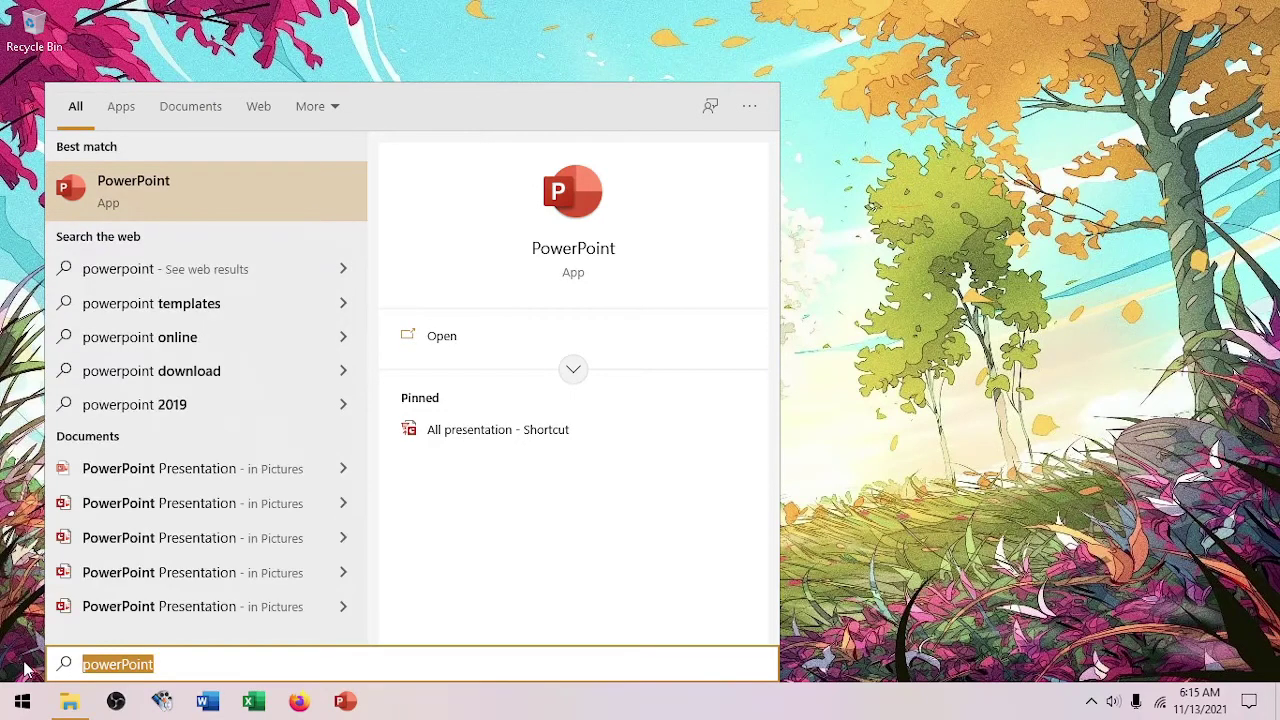
text(pa)
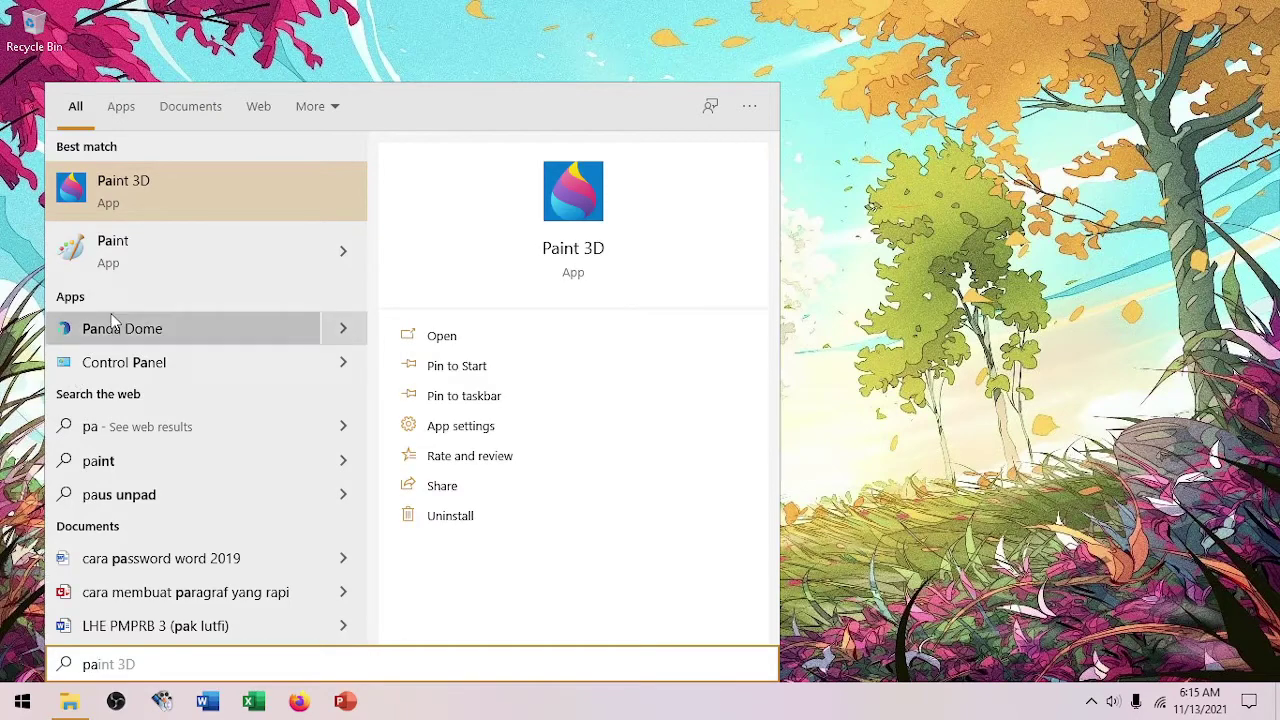
right_click(123, 193)
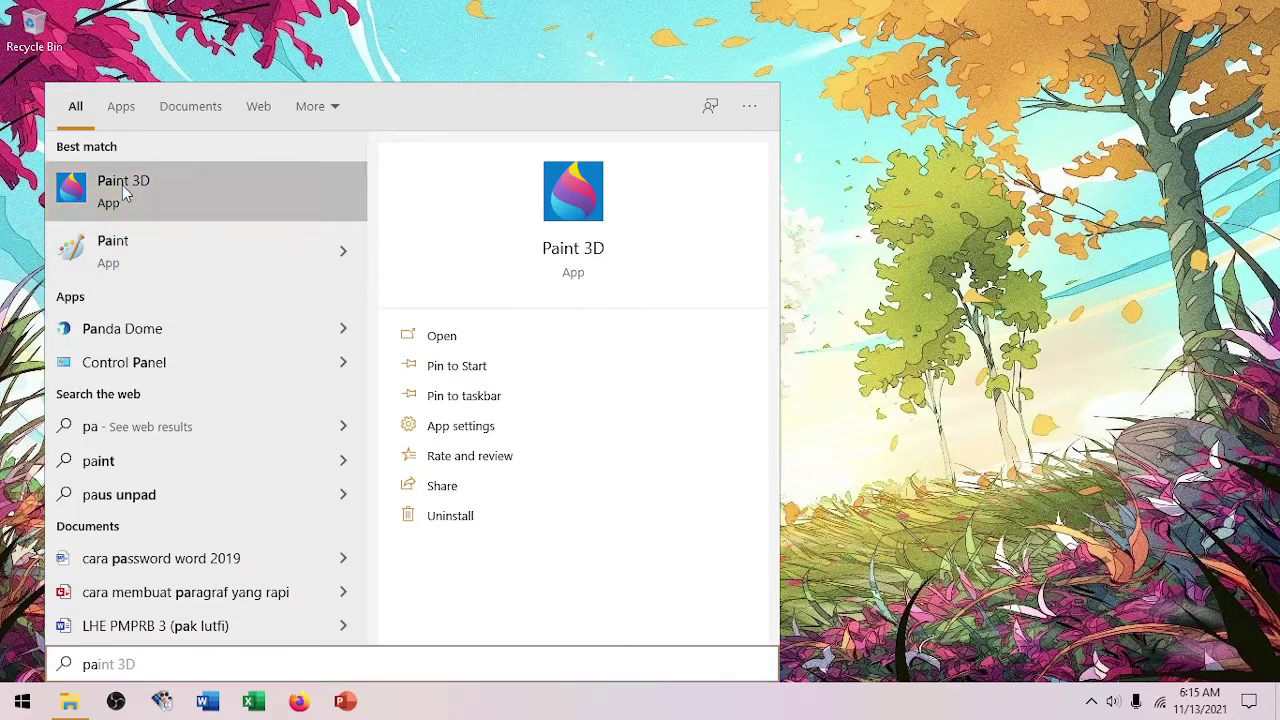
click(197, 234)
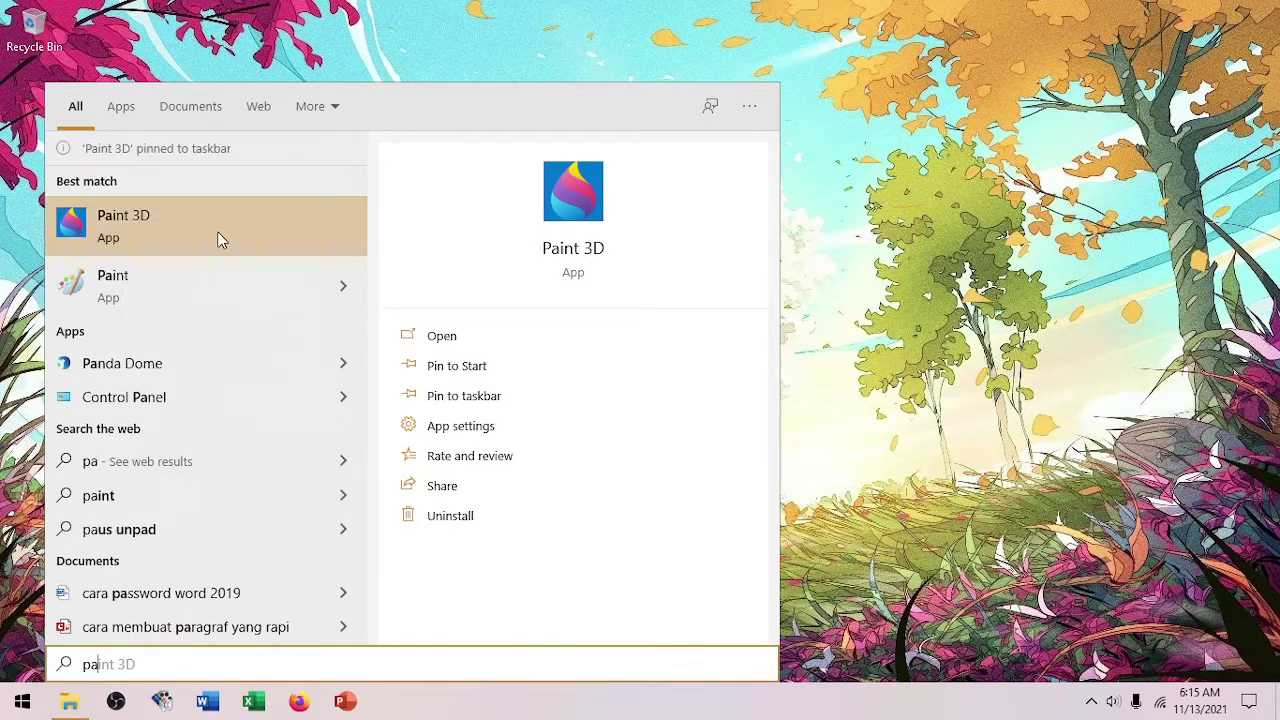
click(526, 703)
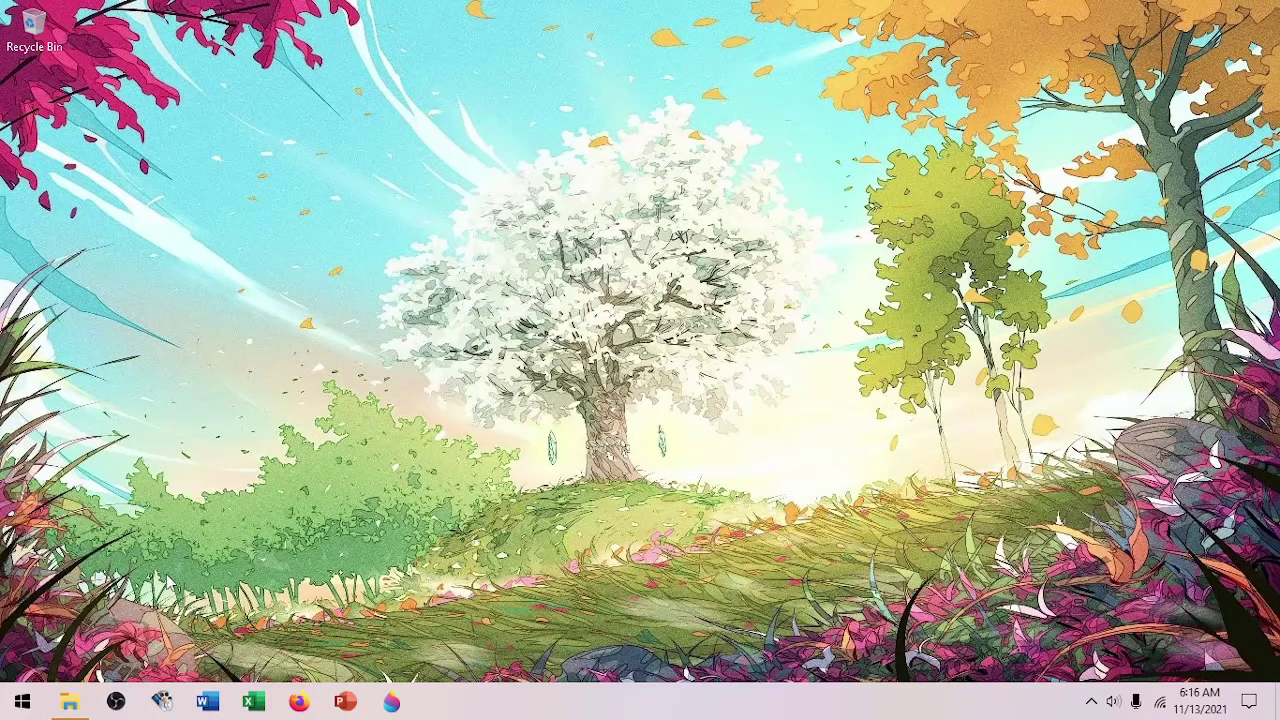
Step: Open the file location of SMPlayer from the top apps in Windows Search
right_click(6, 712)
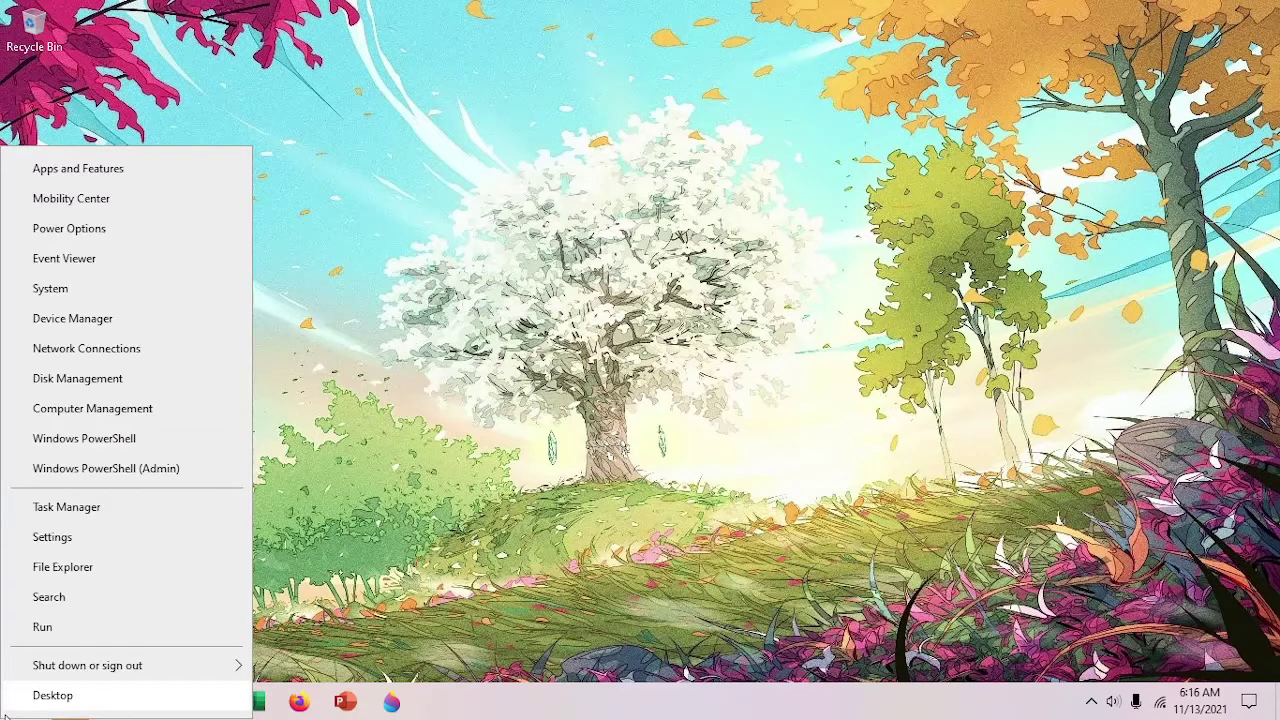
click(97, 597)
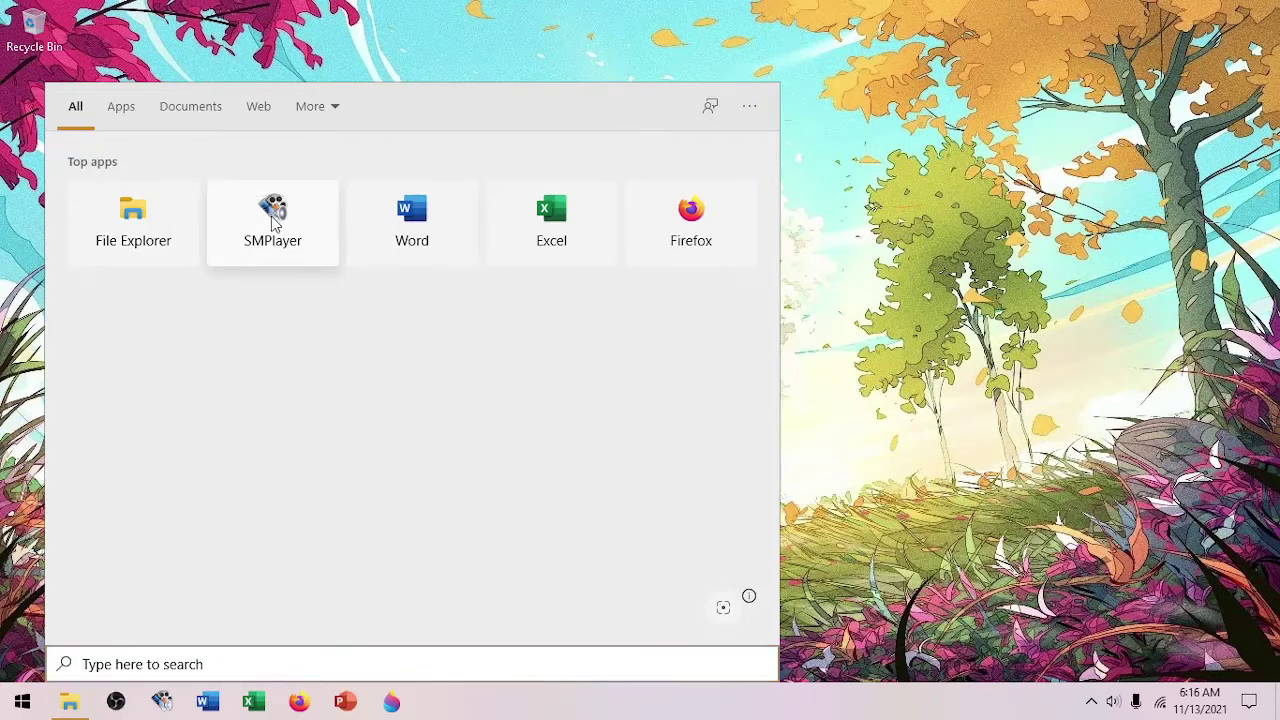
right_click(275, 222)
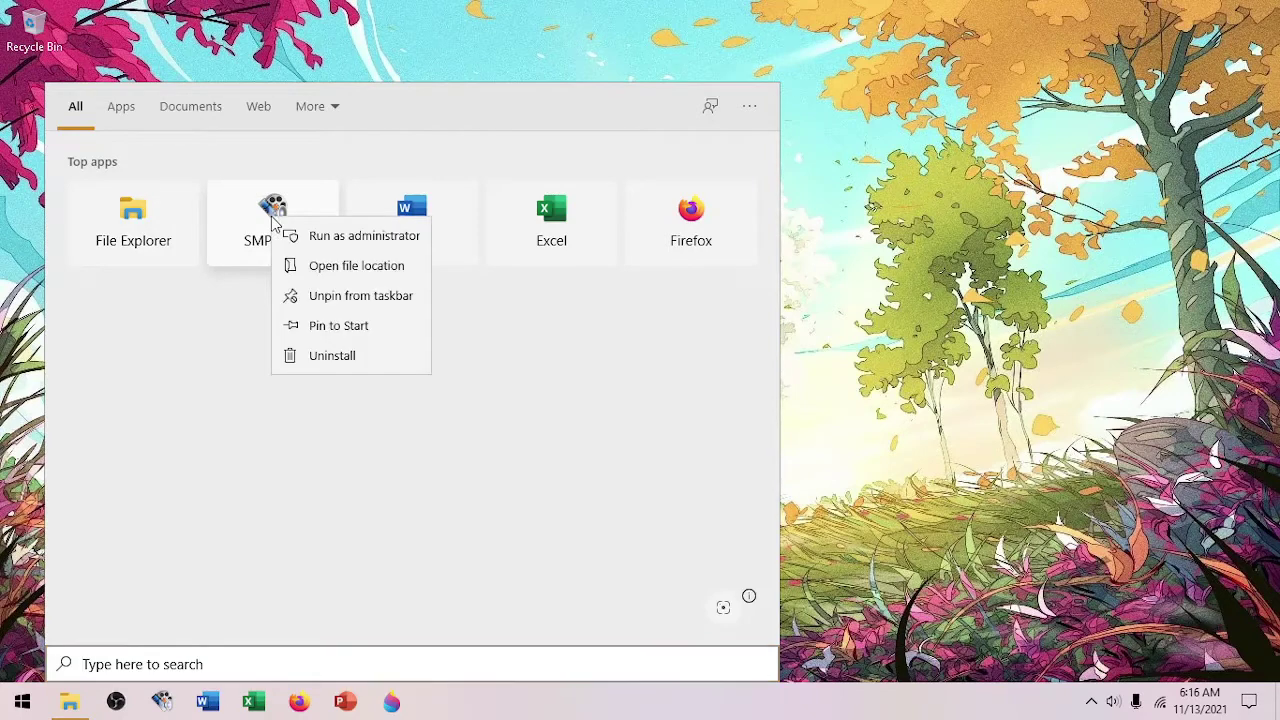
click(316, 272)
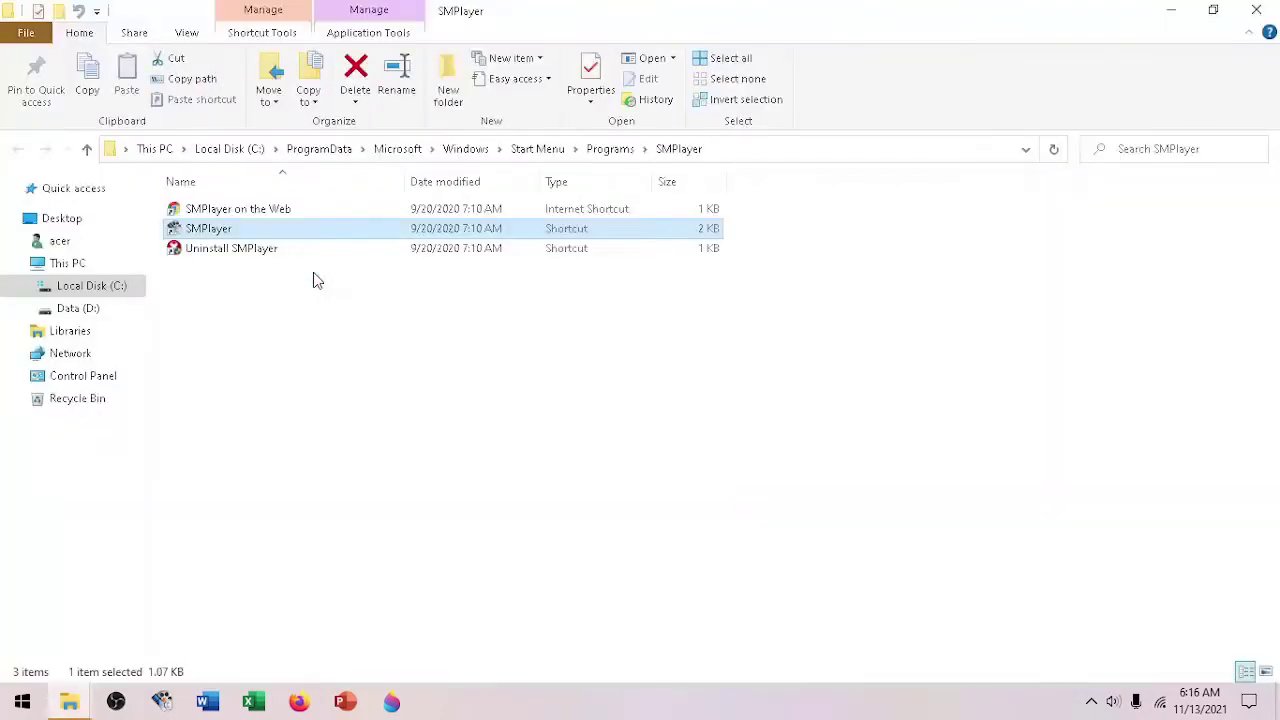
Step: Create a desktop shortcut for SMPlayer from its Start Menu entry and close the folder window
right_click(222, 233)
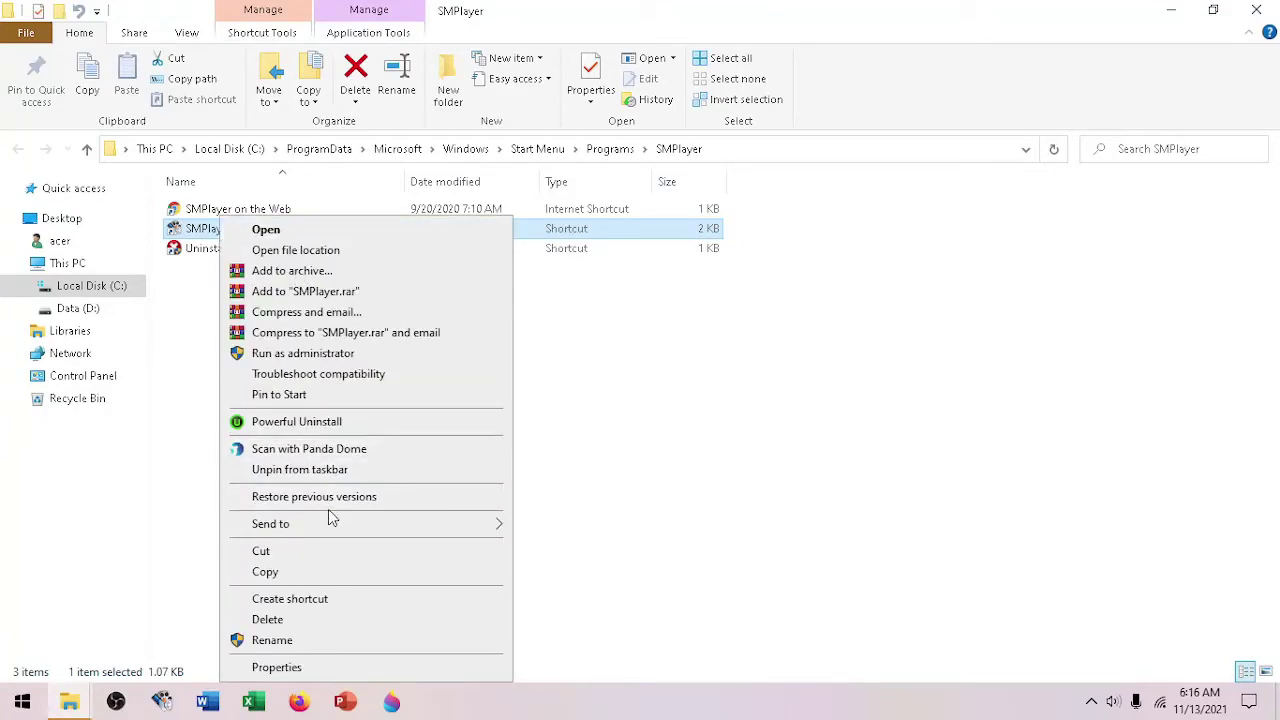
mouse_move(325, 531)
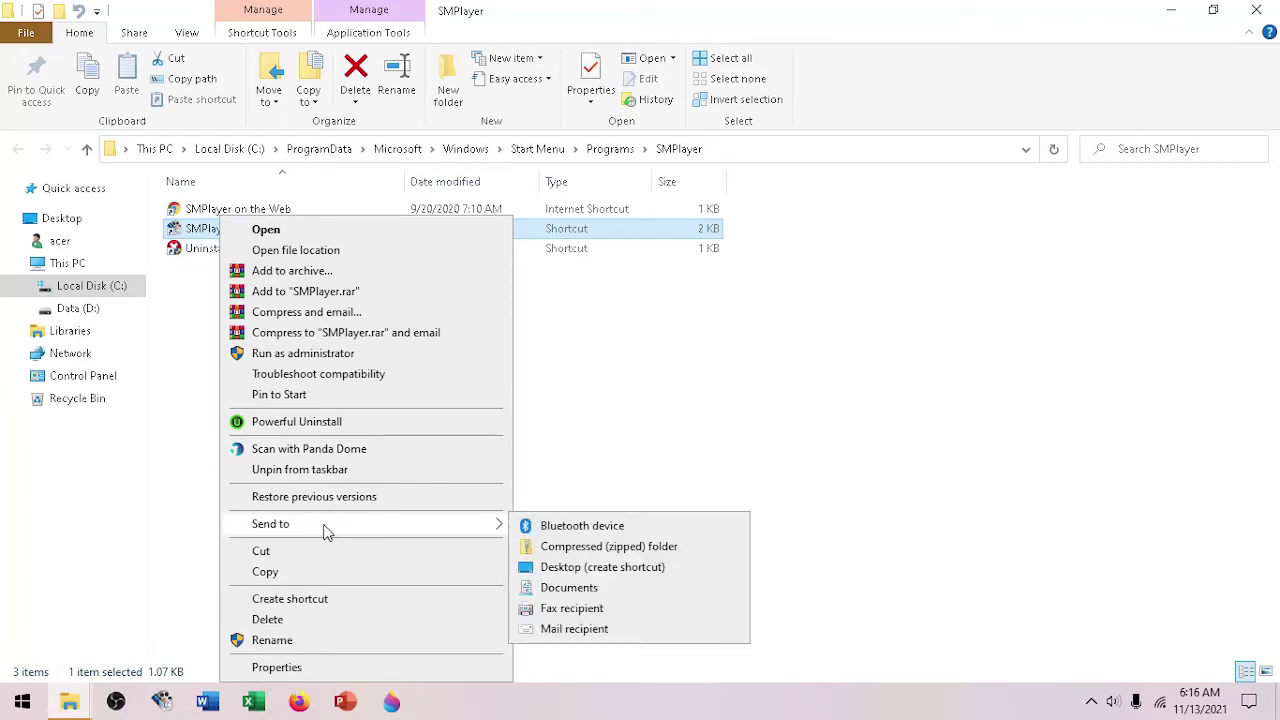
click(655, 573)
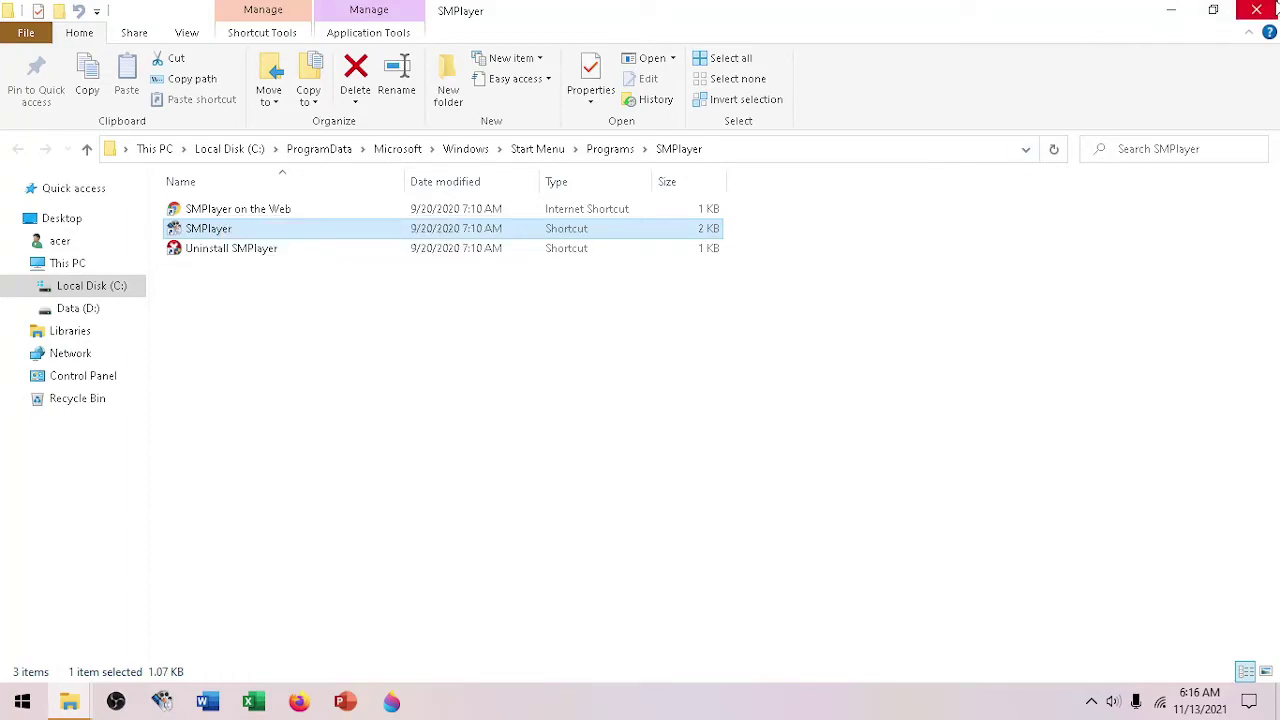
click(1270, 10)
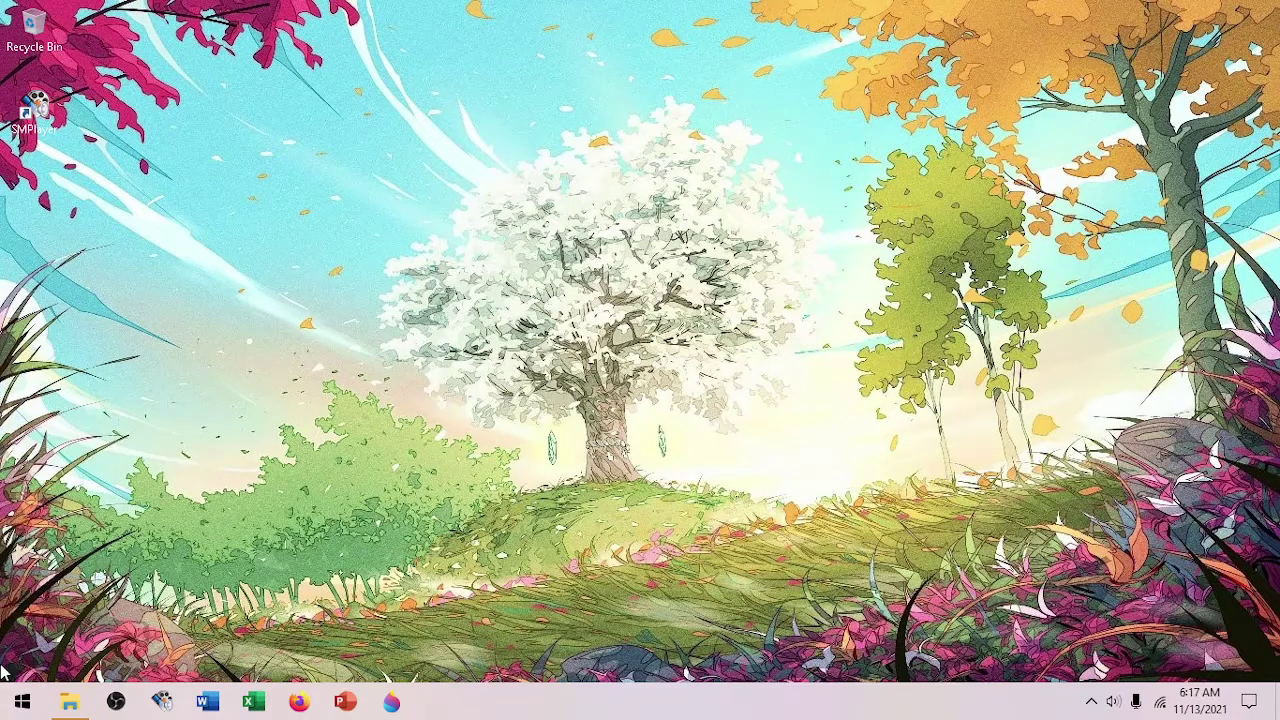
Step: Open the file location of Word from the top apps in Windows Search
right_click(8, 714)
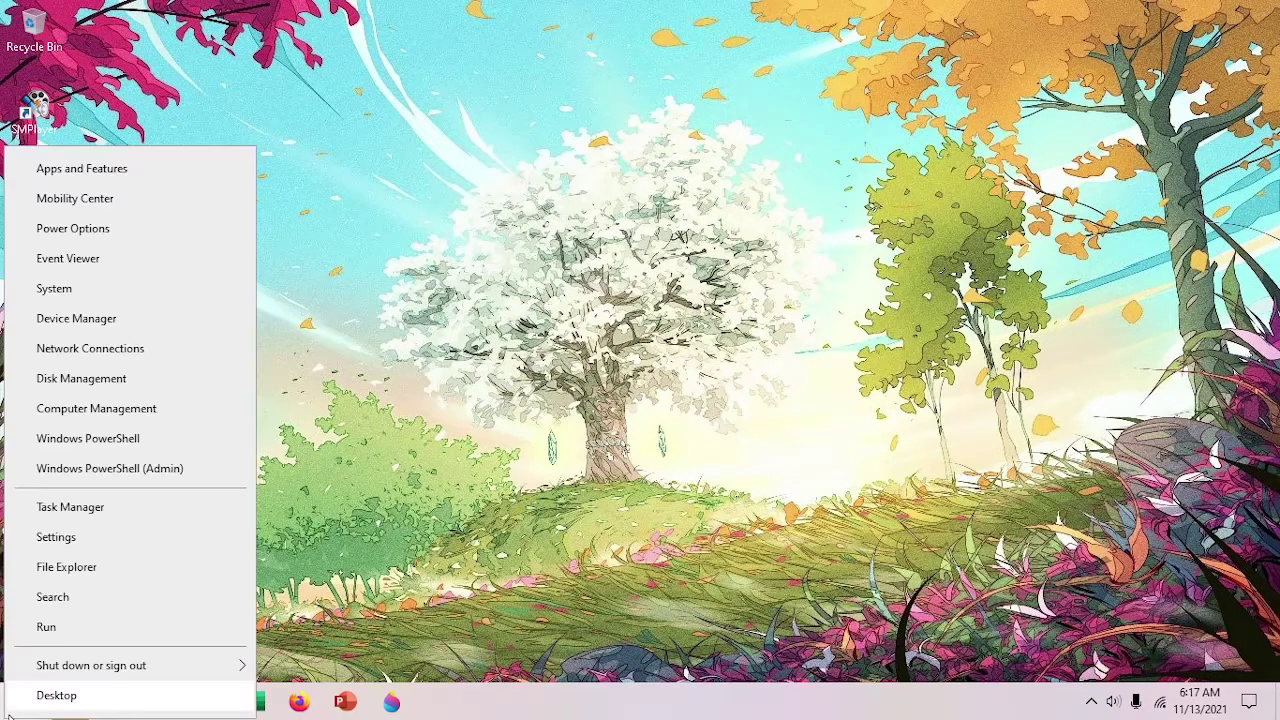
click(116, 604)
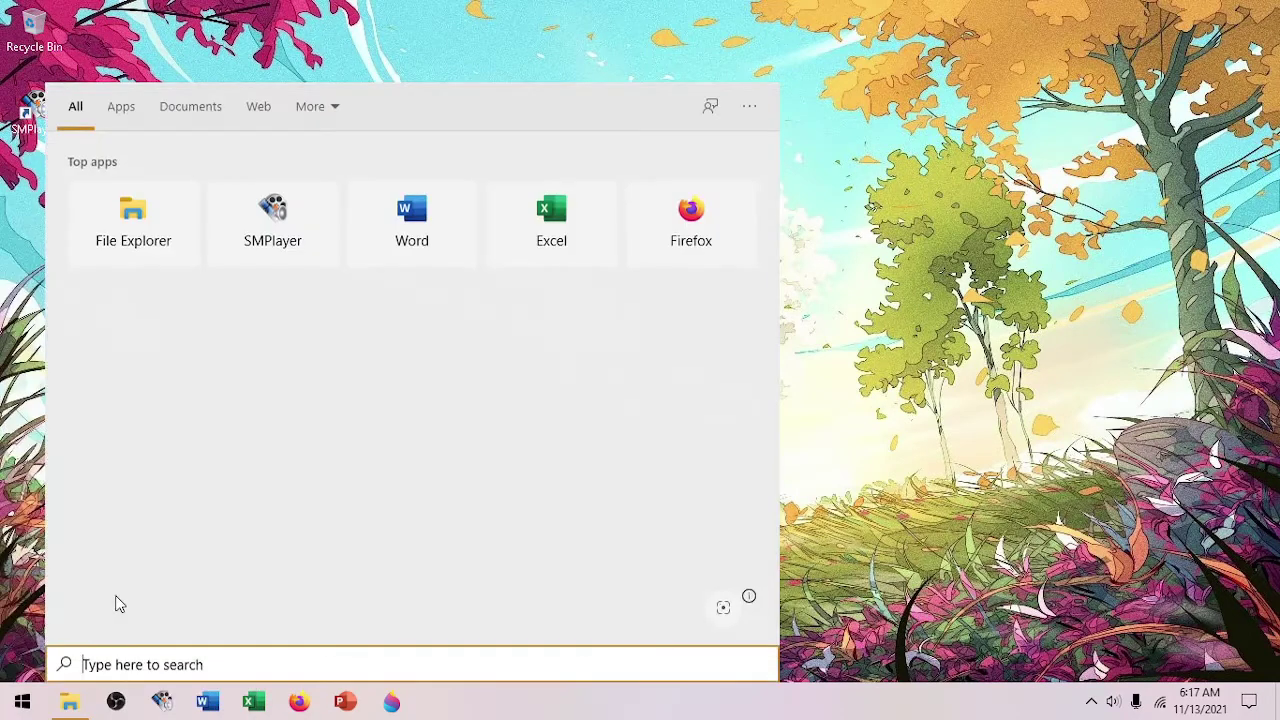
right_click(416, 219)
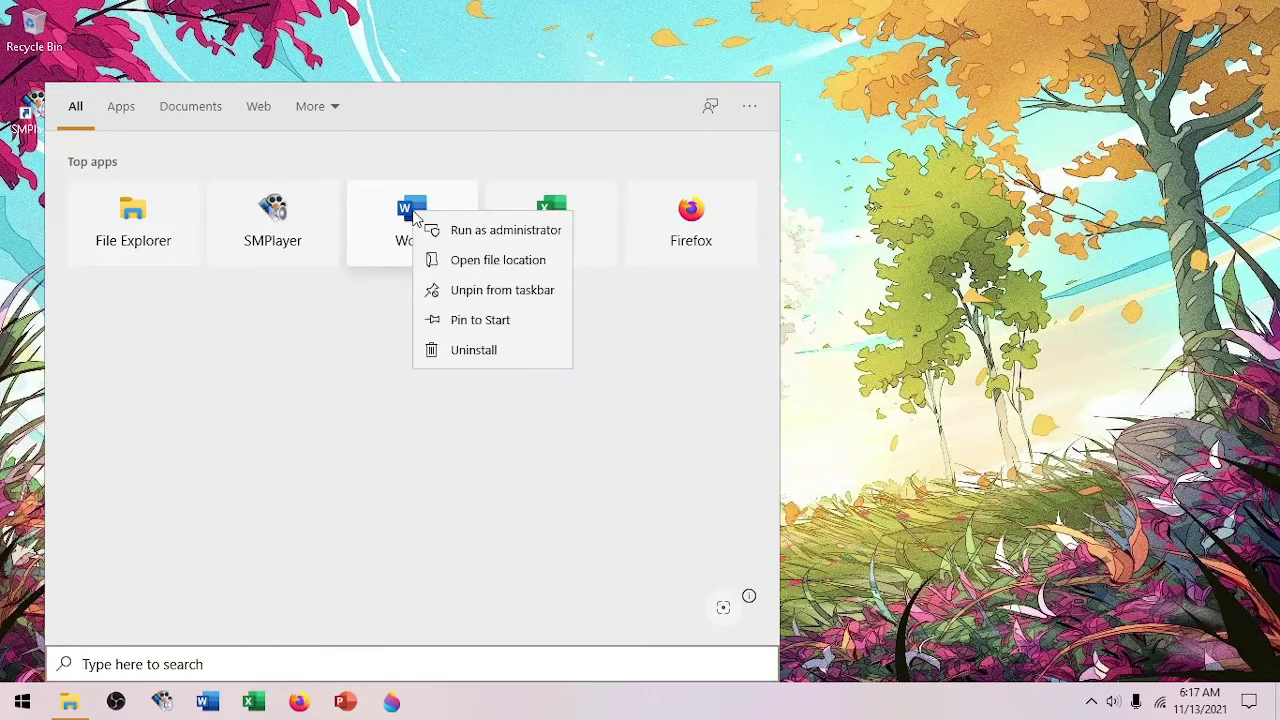
click(474, 268)
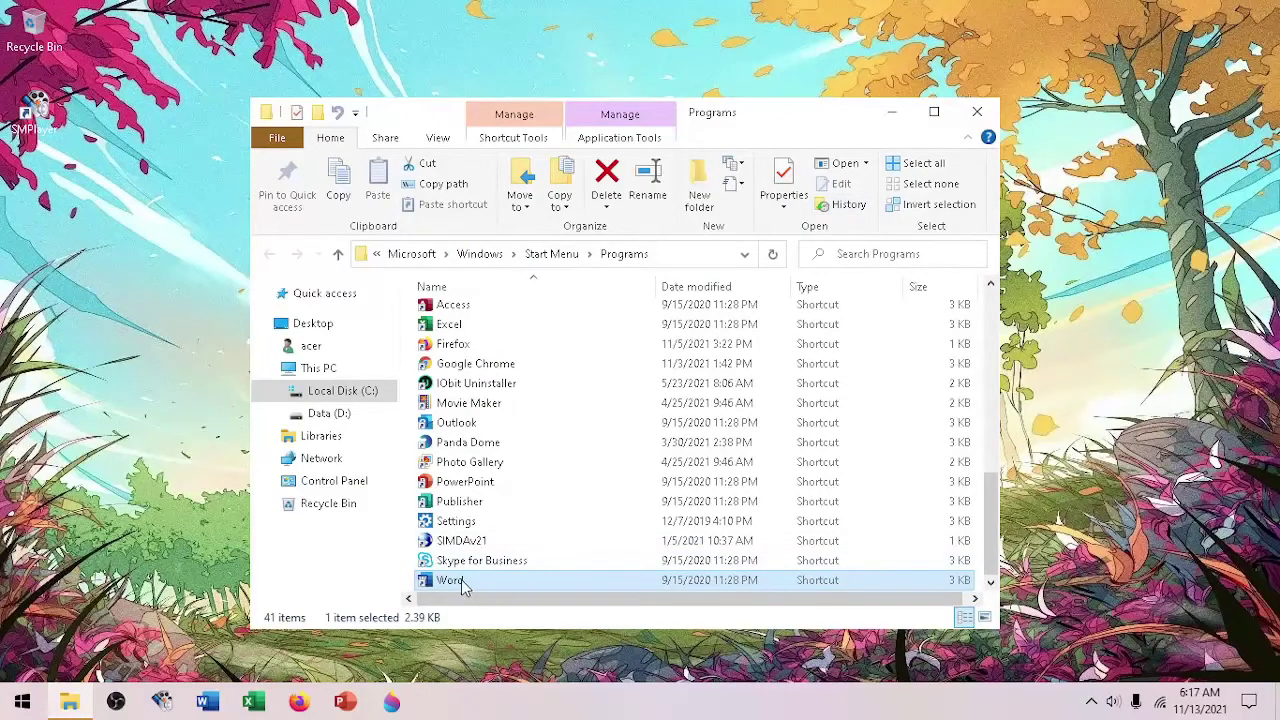
Step: Create a desktop shortcut for Word from the Programs folder and close the folder window
right_click(461, 580)
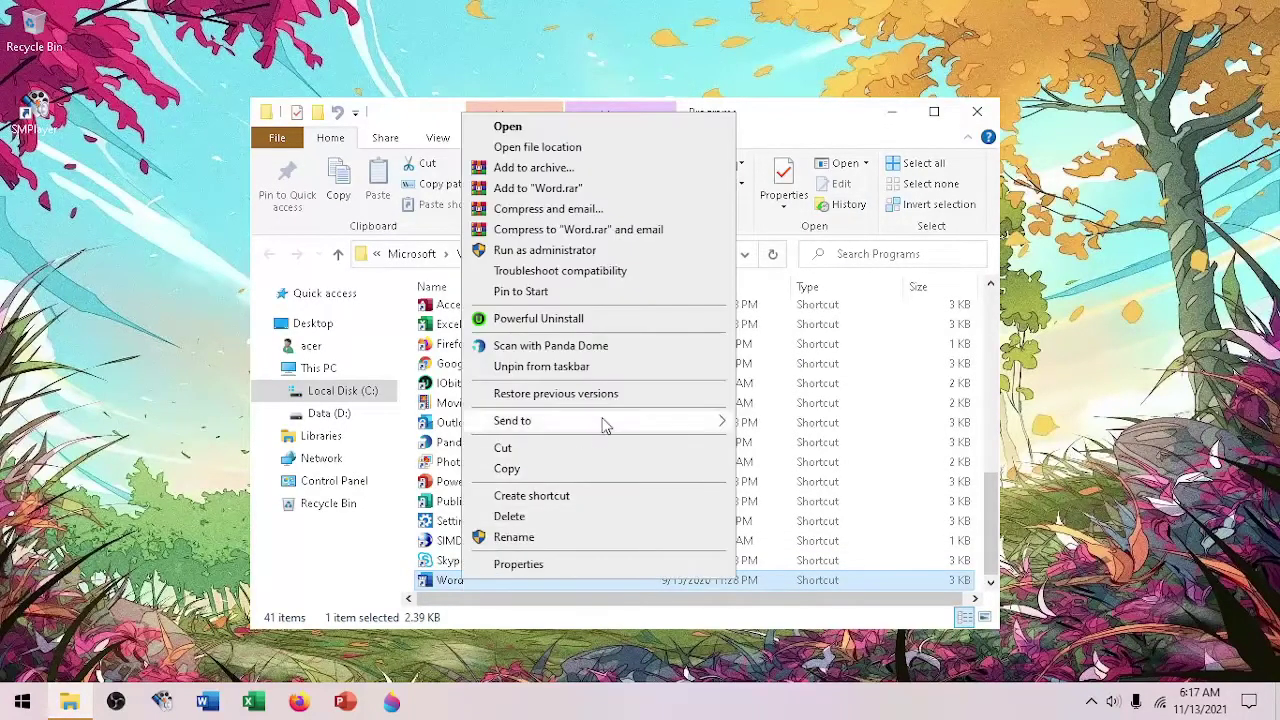
mouse_move(594, 420)
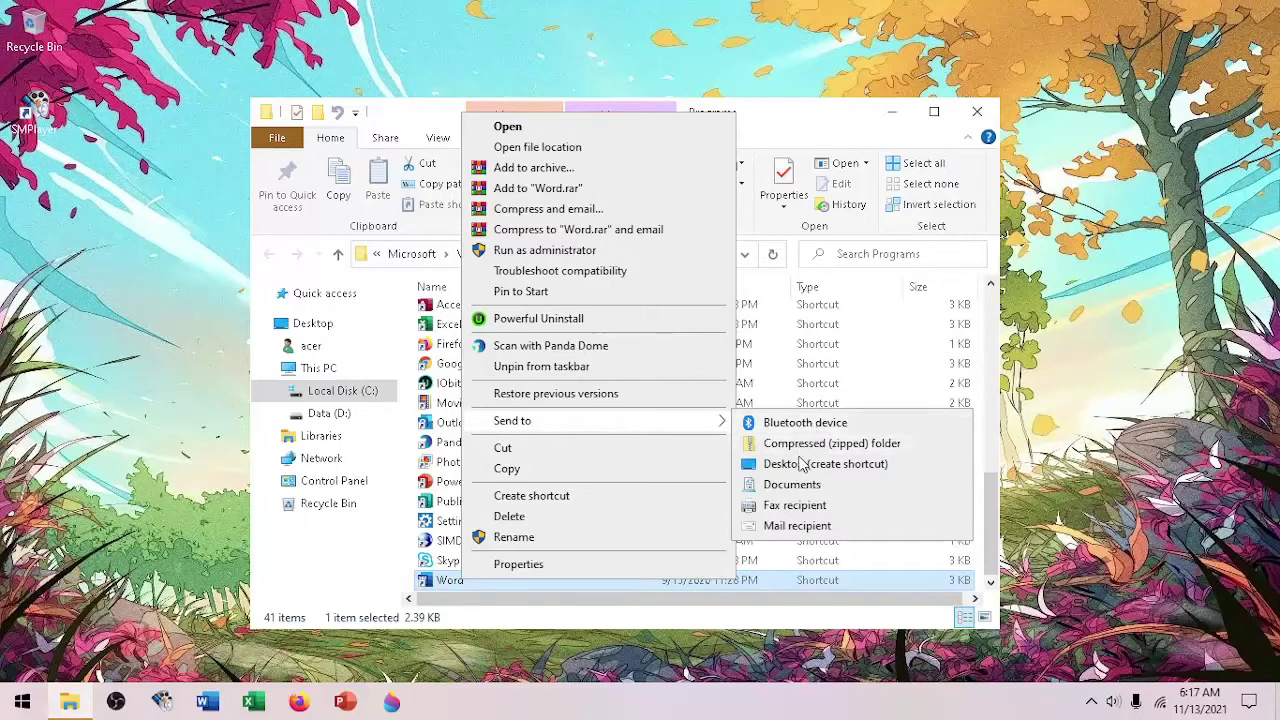
click(889, 465)
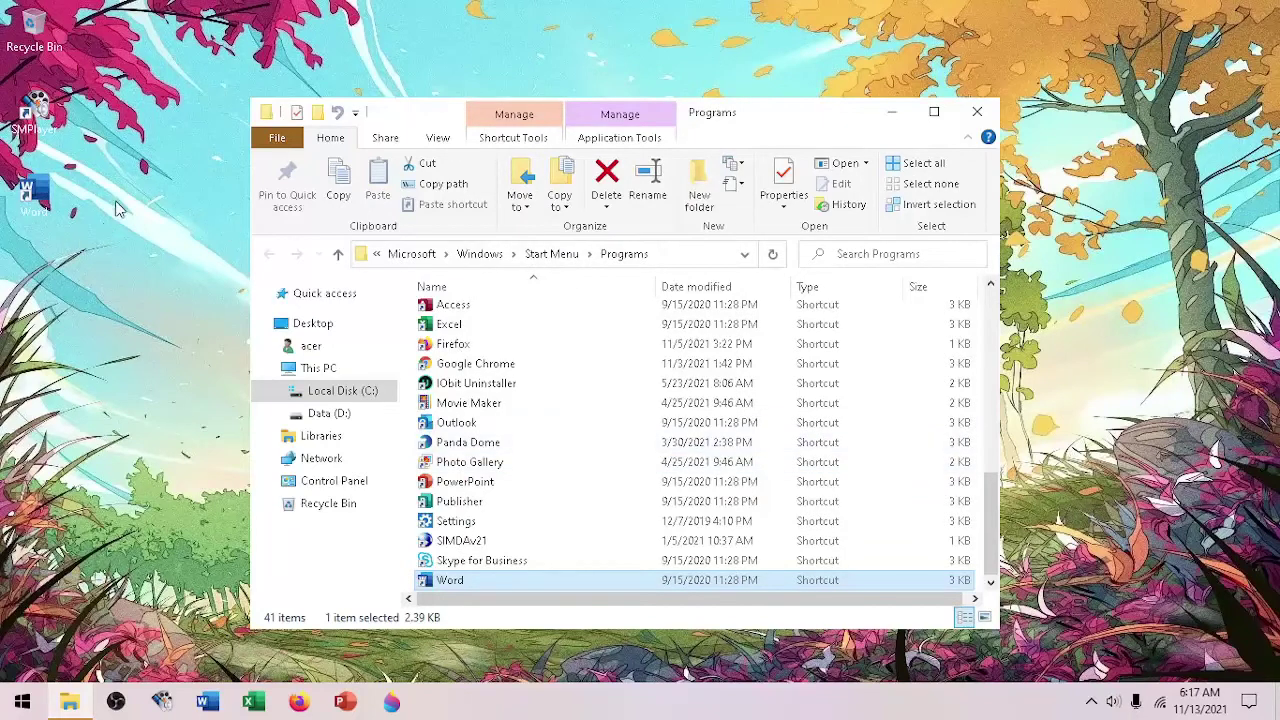
click(976, 114)
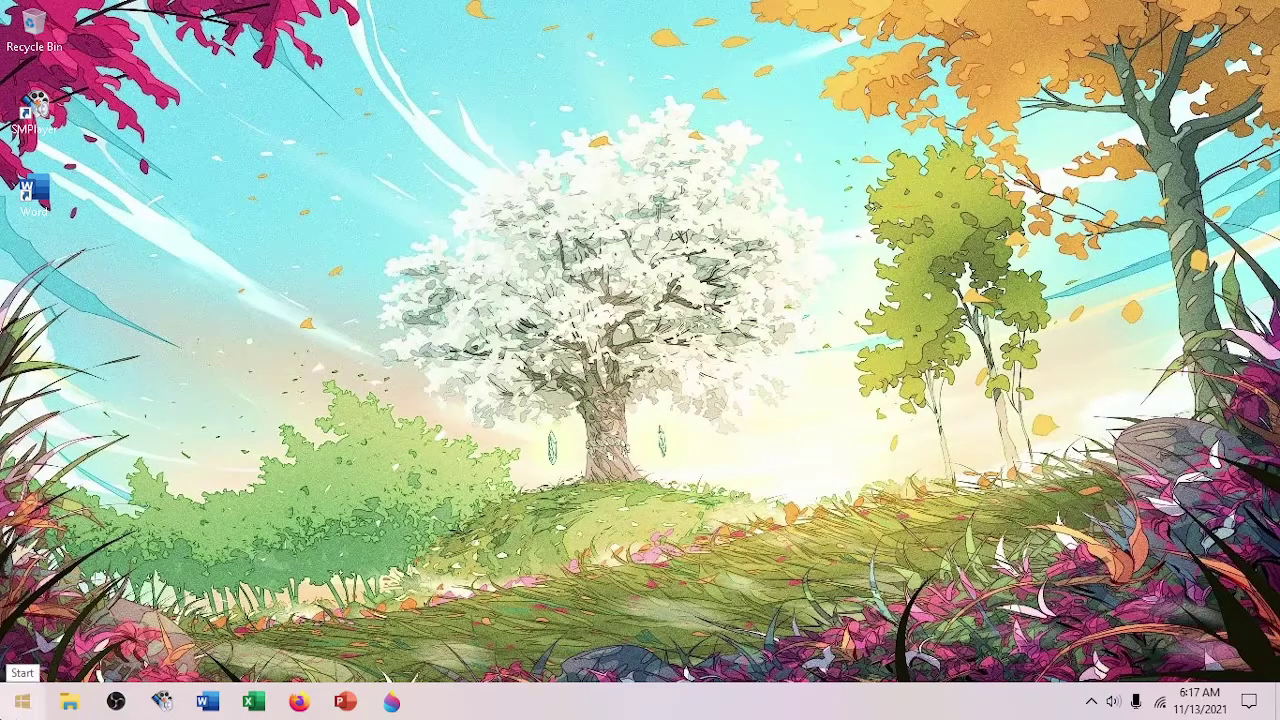
Step: Open the file location of Excel from the top apps in Windows Search
right_click(20, 700)
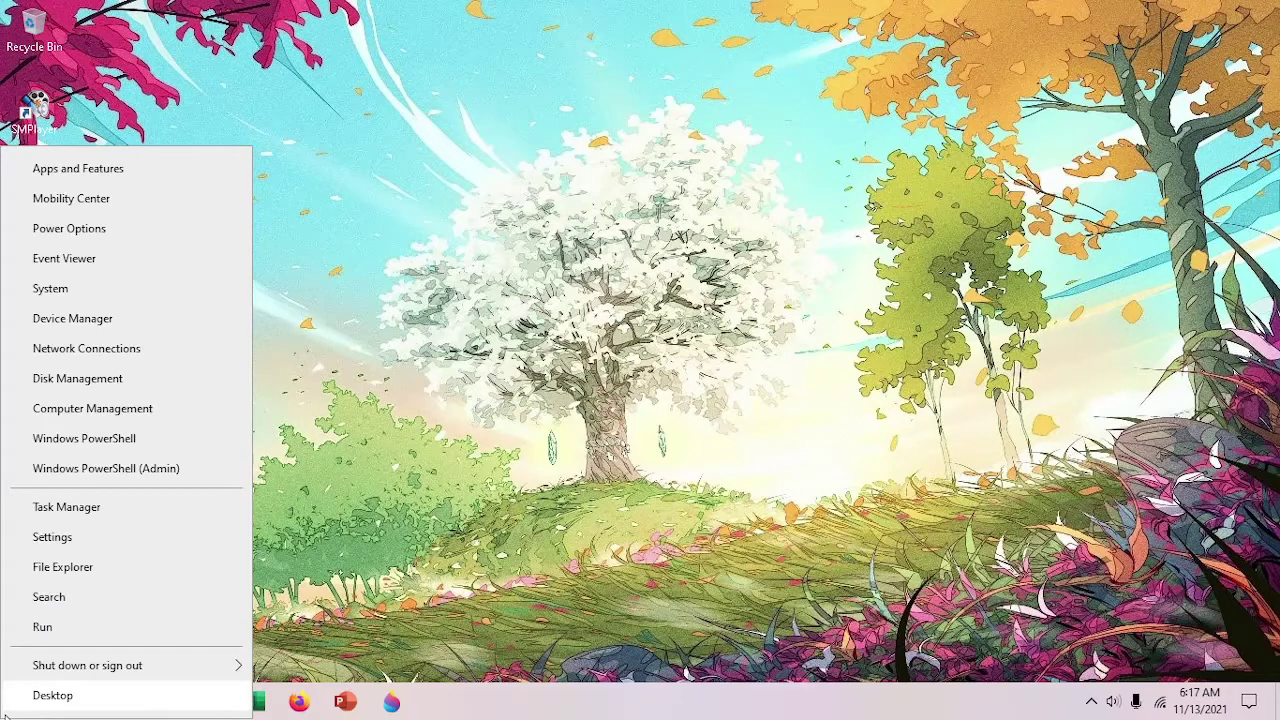
click(50, 597)
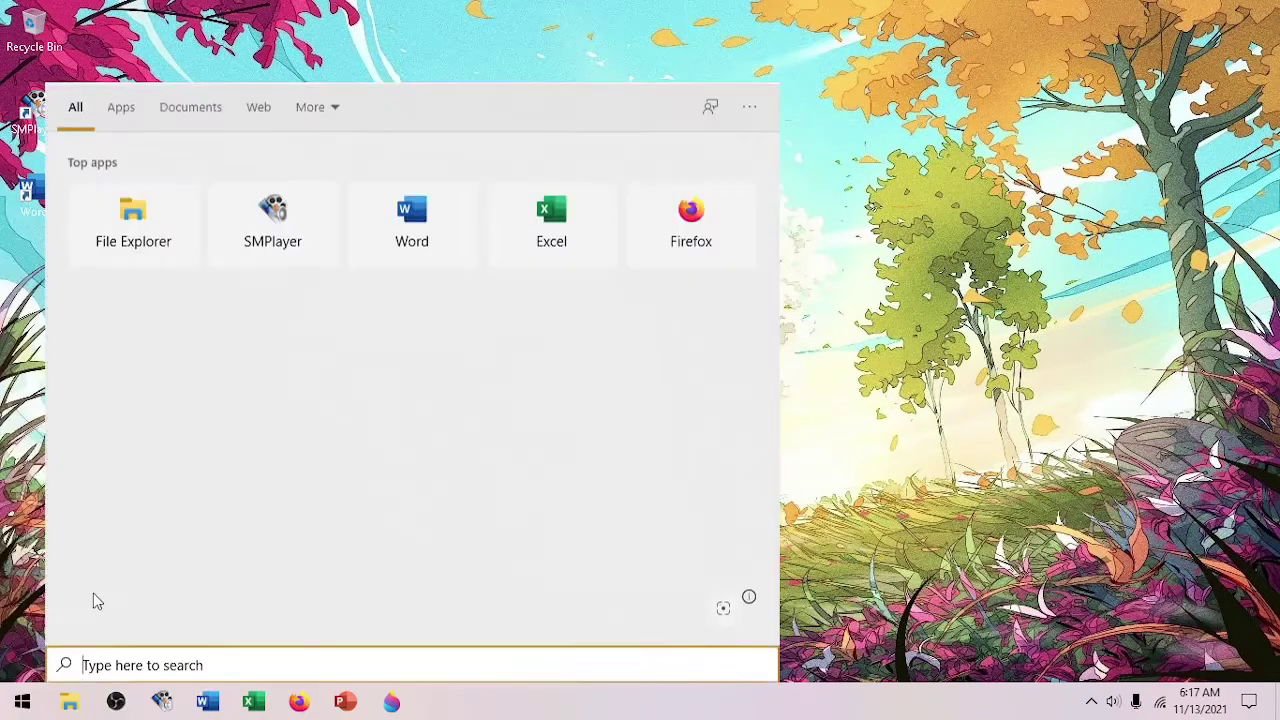
right_click(576, 213)
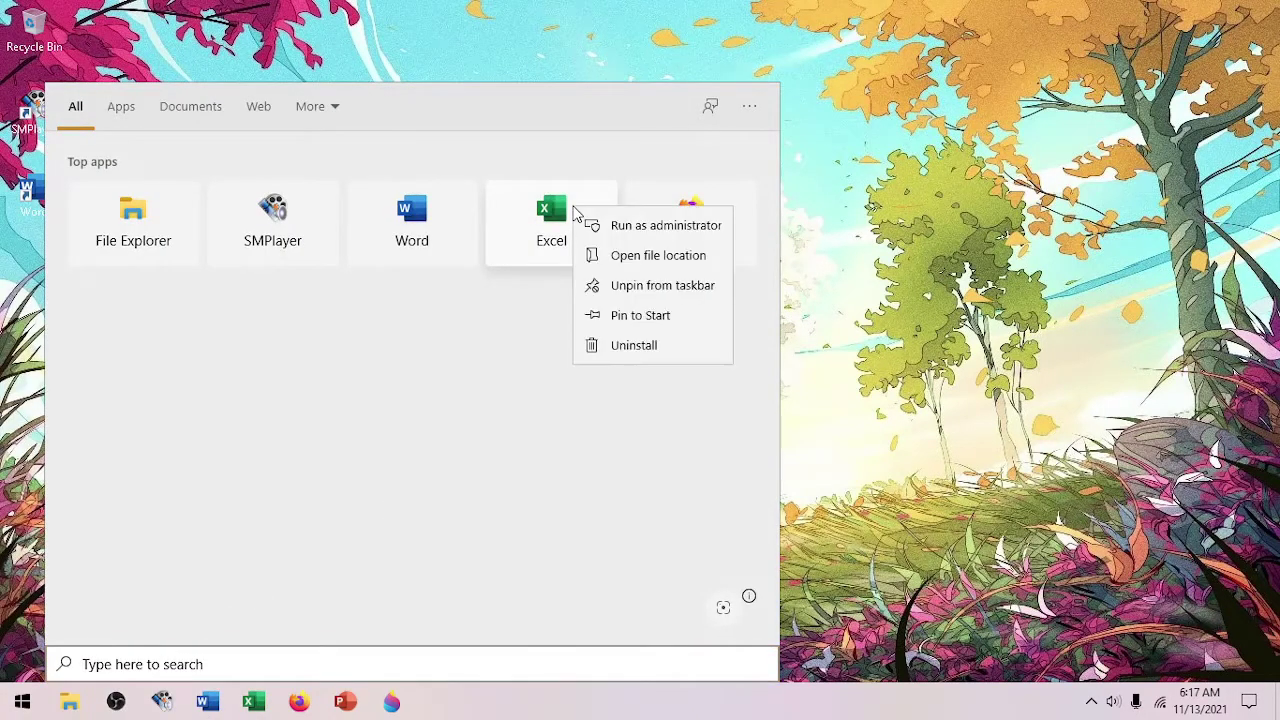
click(611, 257)
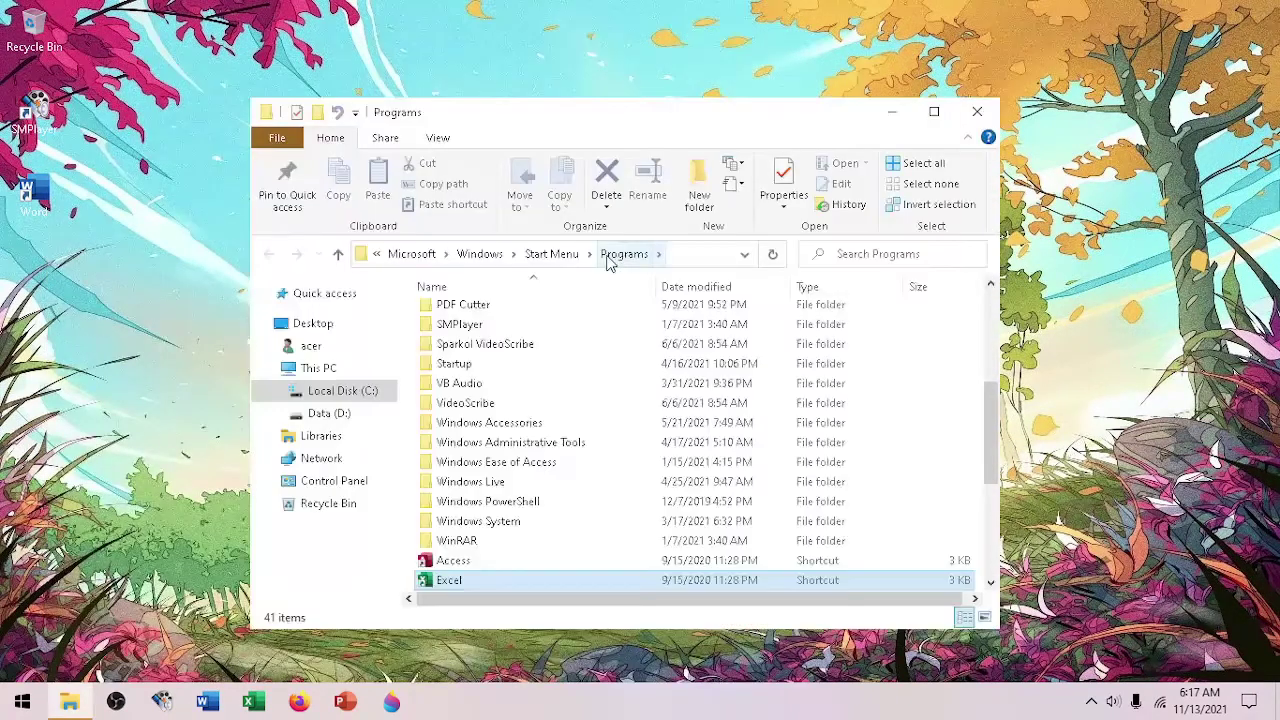
Step: Create a desktop shortcut for Excel from the Programs folder and return to the desktop
right_click(448, 585)
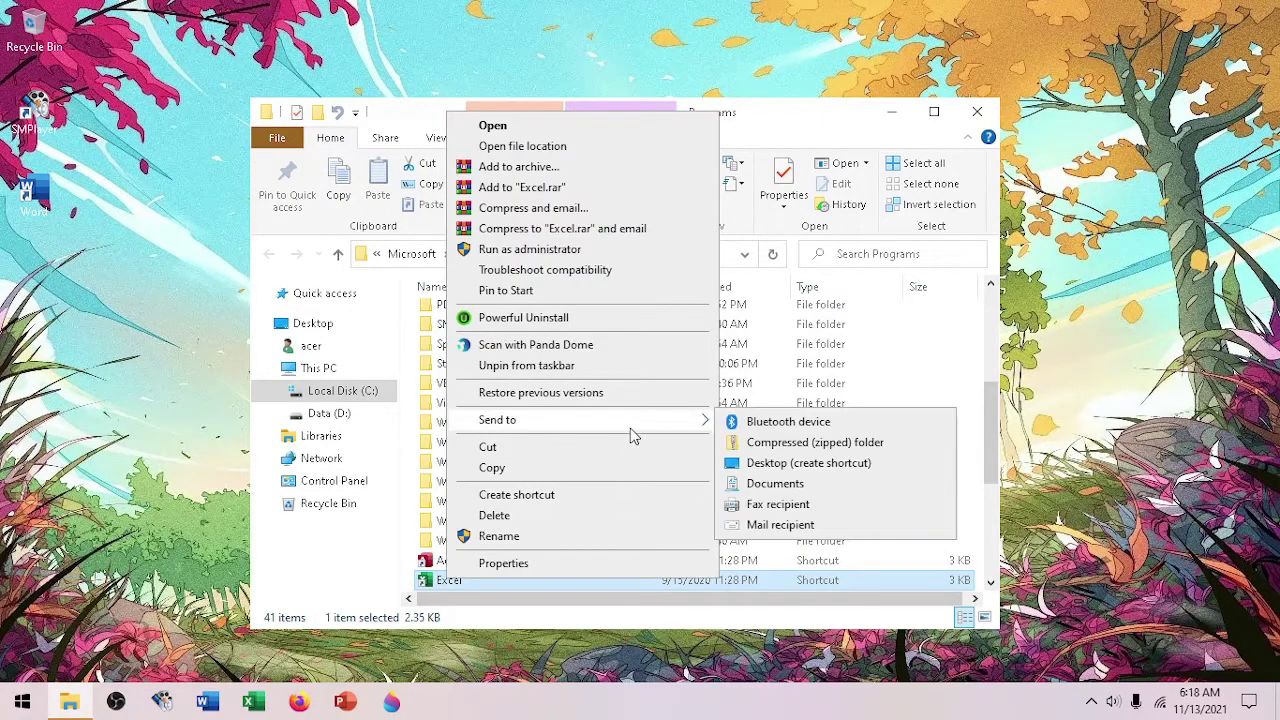
click(808, 463)
key(super+d)
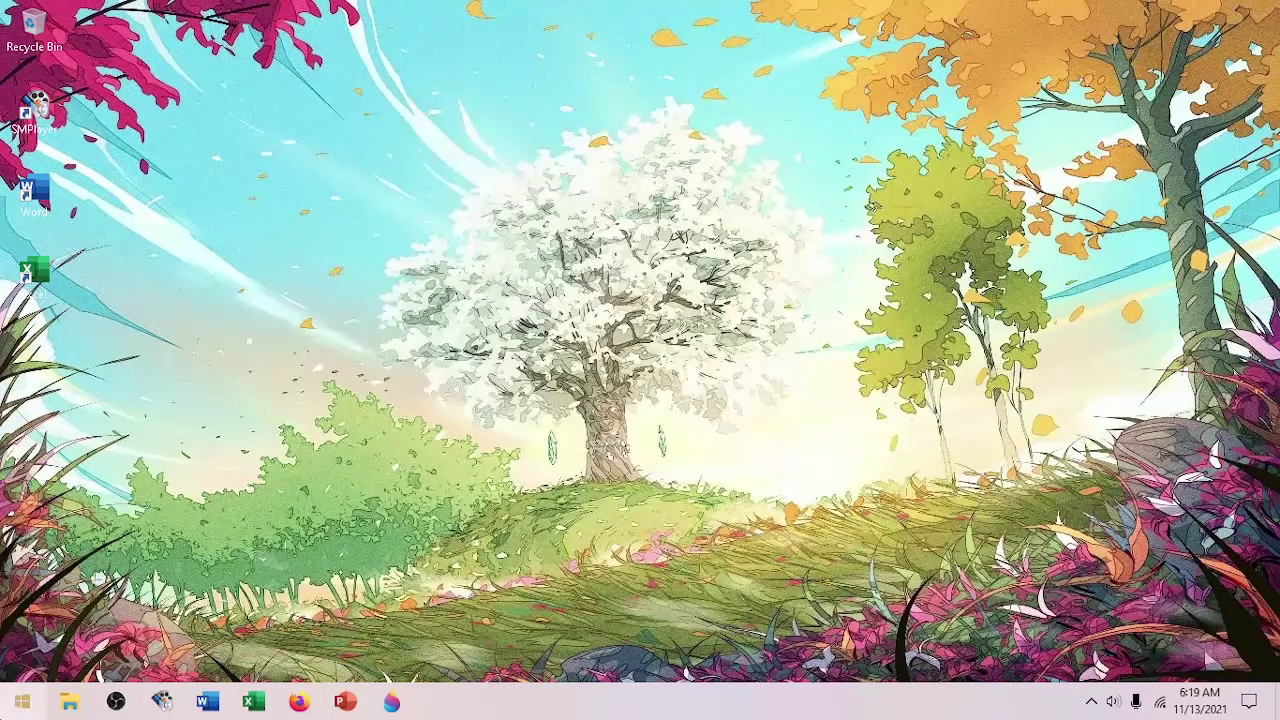
Step: Search for "pow" in Windows Search and open the file location of PowerPoint
right_click(22, 702)
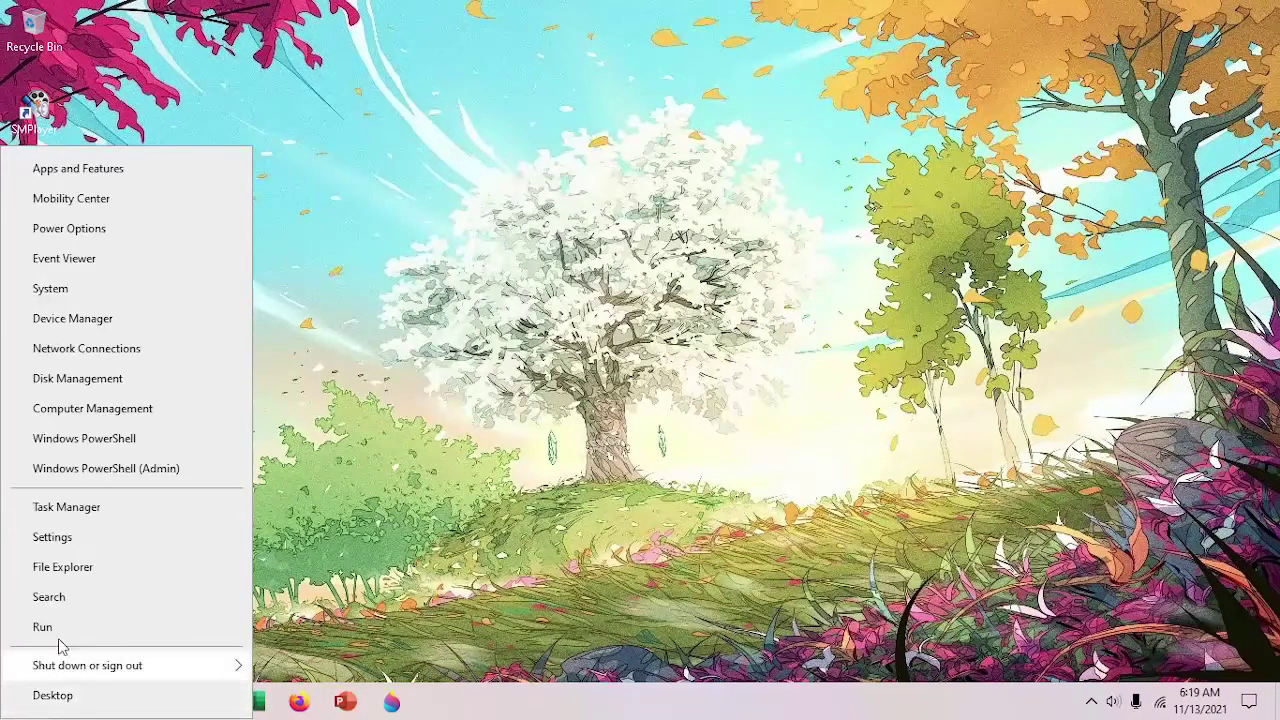
click(68, 600)
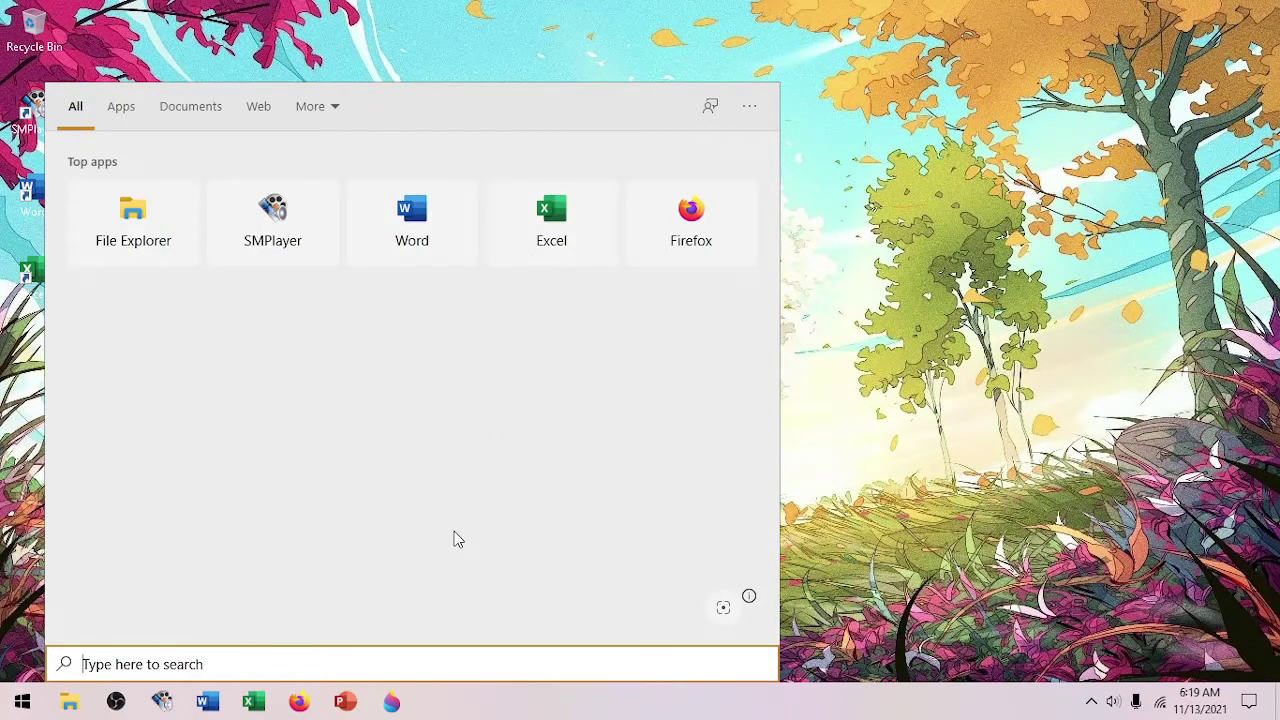
text(pow)
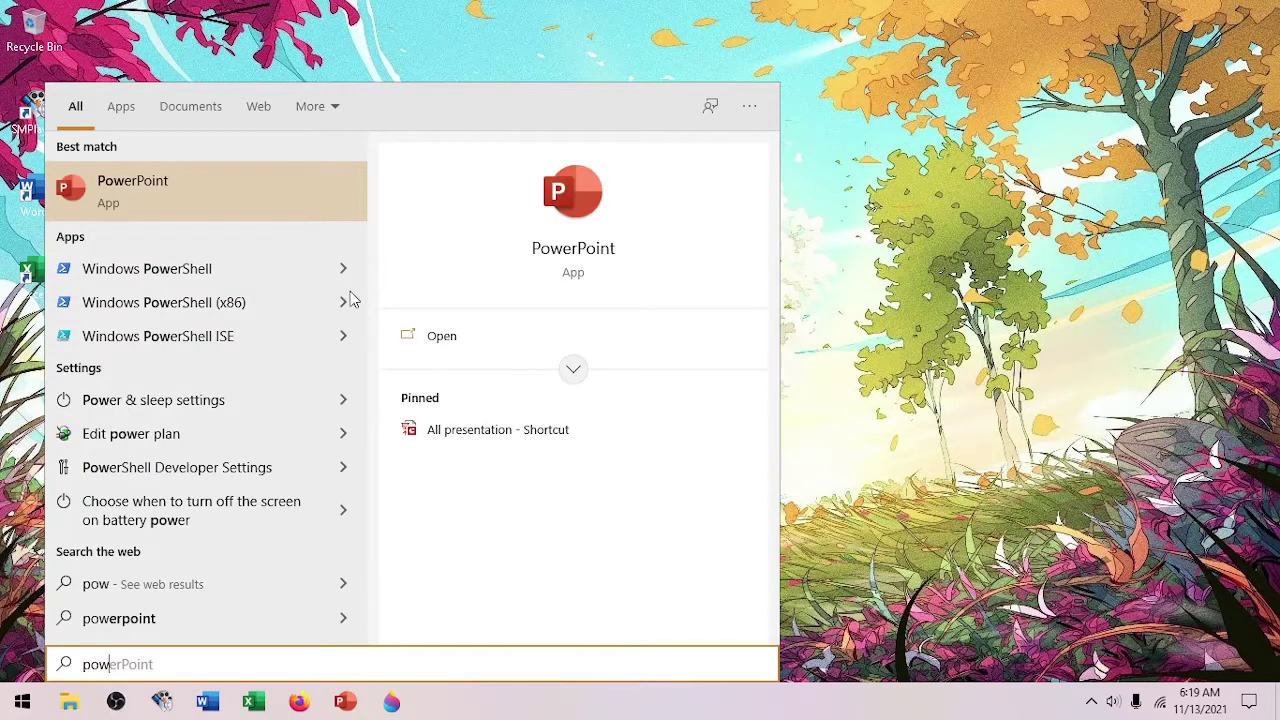
right_click(150, 180)
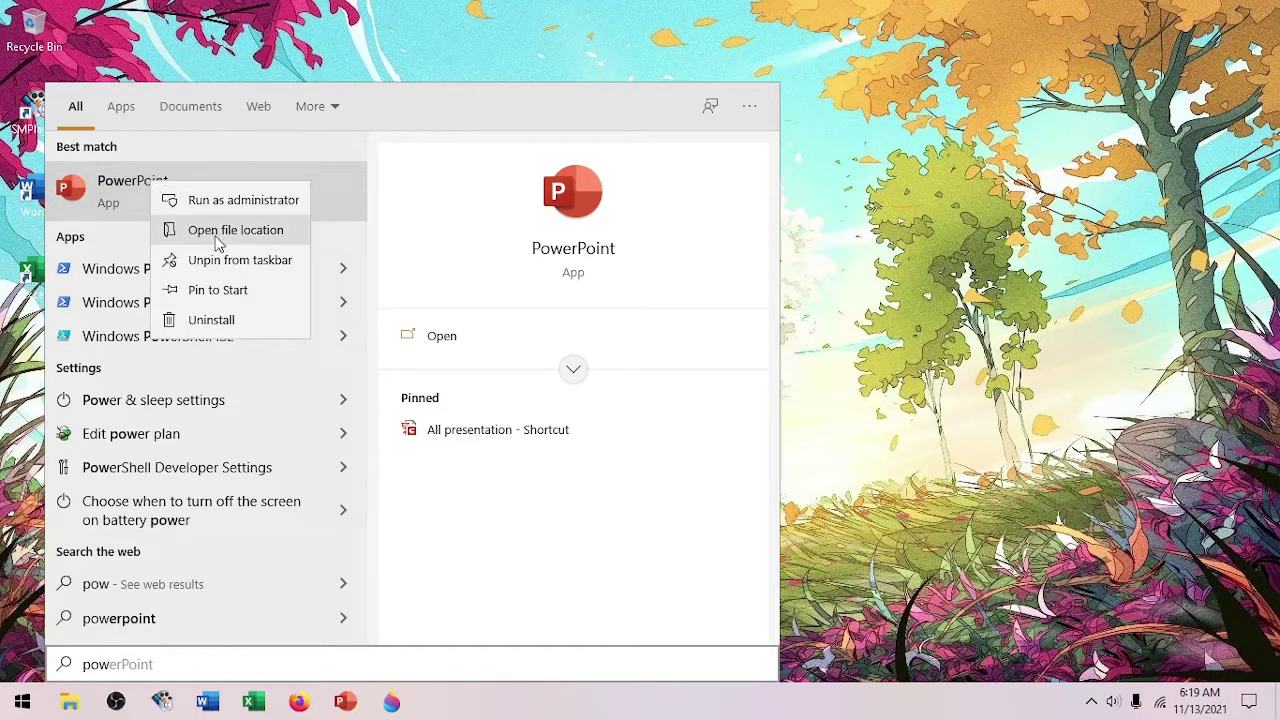
click(218, 232)
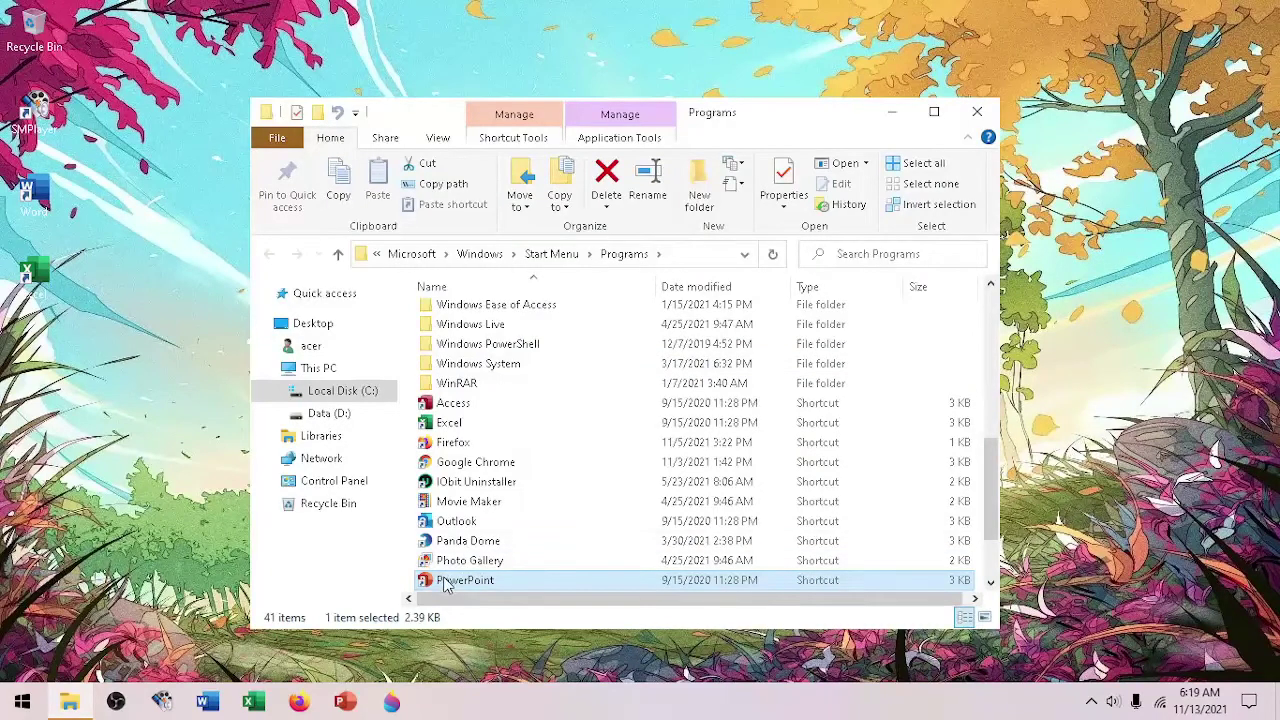
Step: Create a desktop shortcut for PowerPoint from the Programs folder and close the folder window
right_click(446, 585)
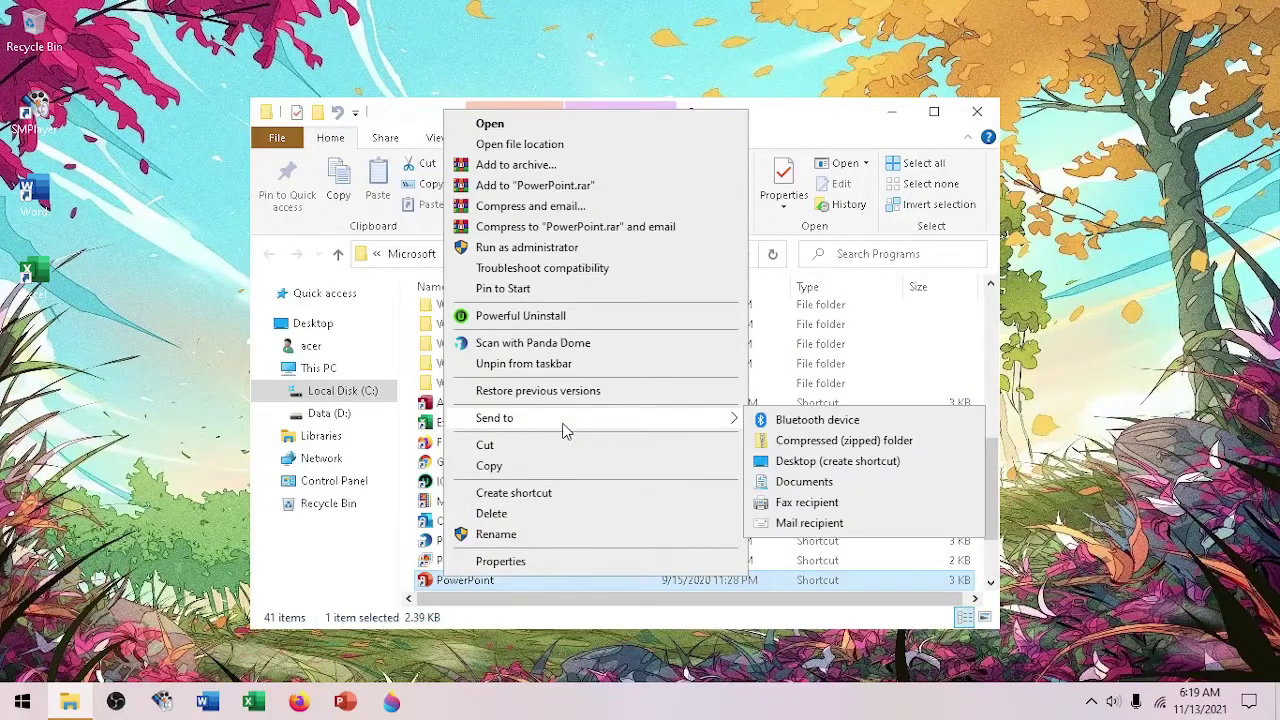
click(826, 462)
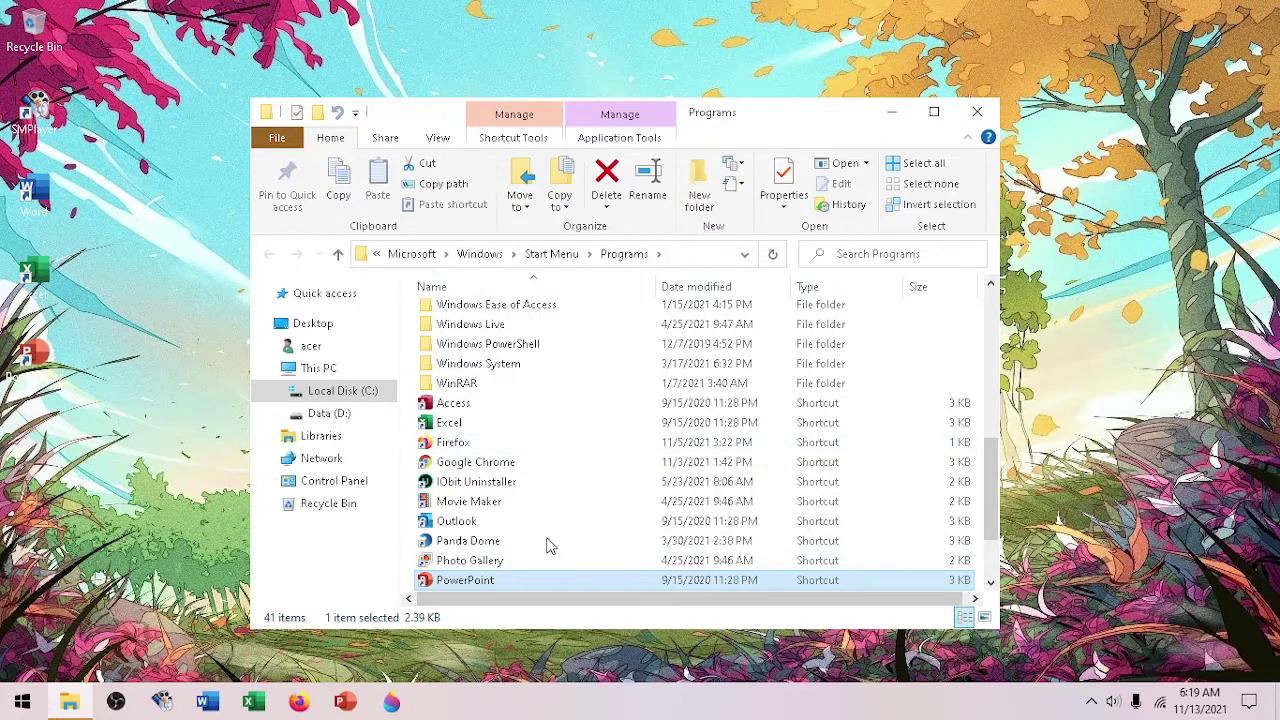
click(978, 108)
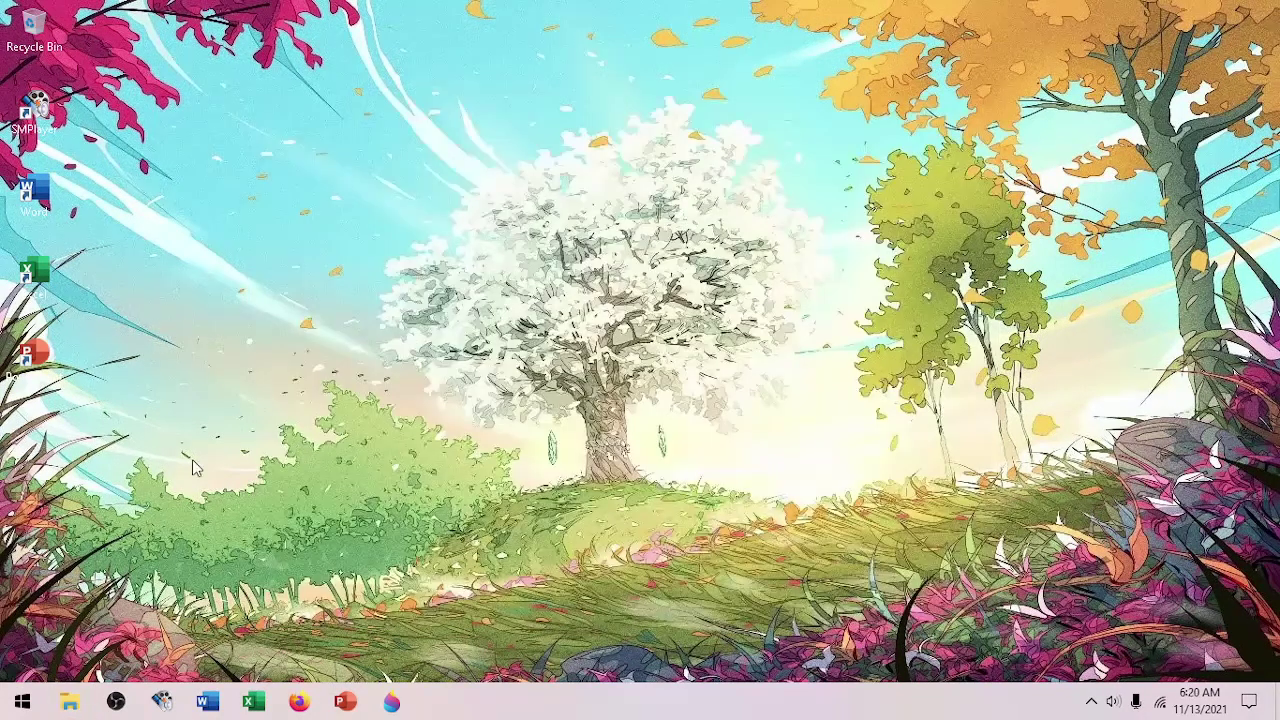